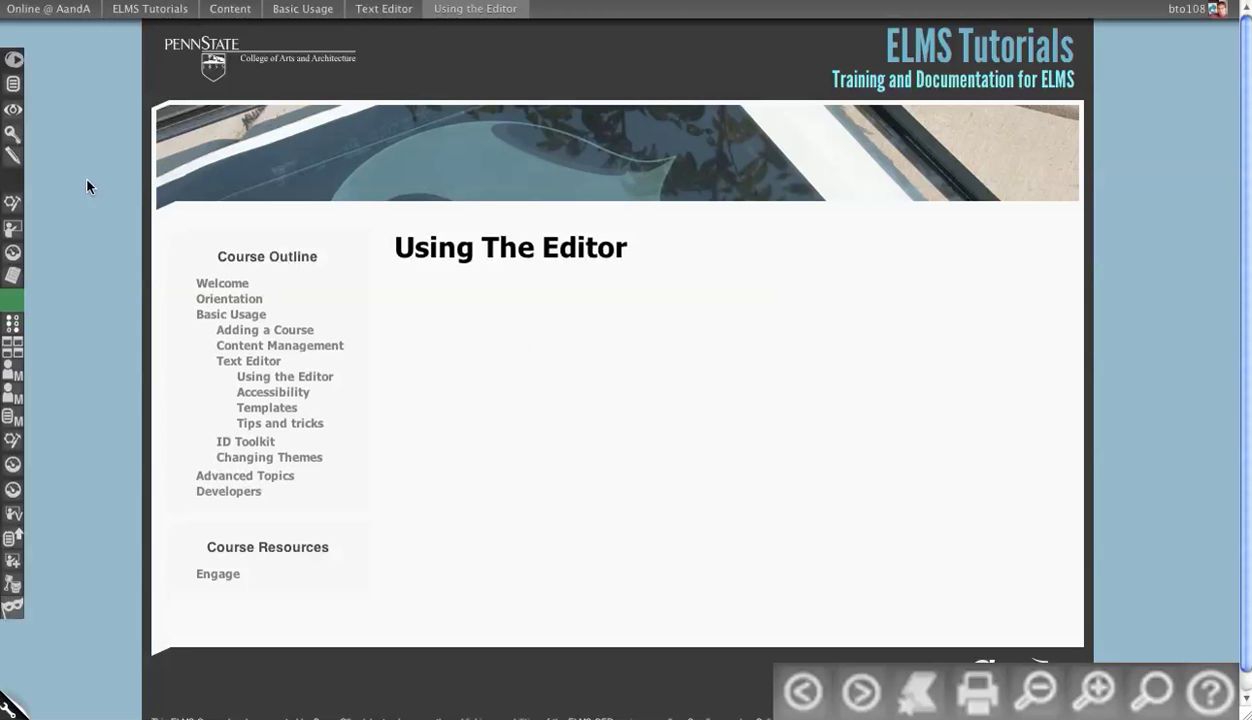
Step: Open the edit form for 'Using the Editor' and scroll down to the empty Body editor
{"action": "left_click", "coordinate": [10, 156]}
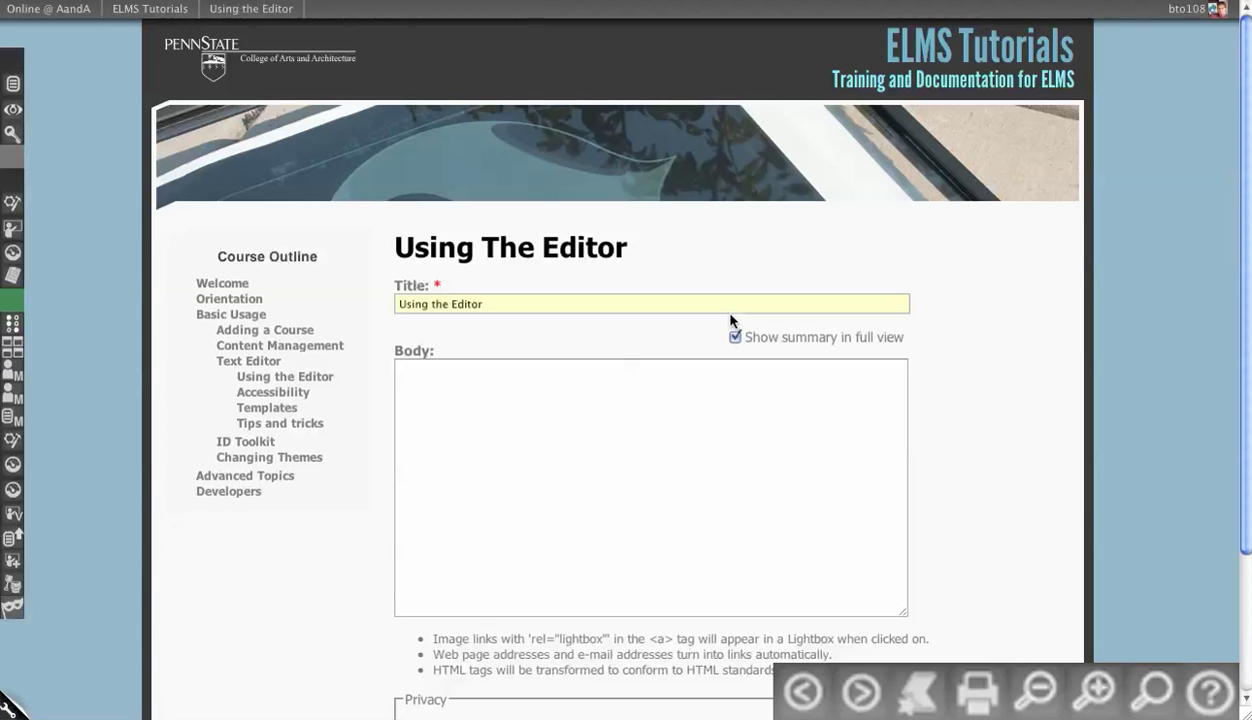
{"action": "scroll", "coordinate": [1056, 246], "scroll_direction": "down", "scroll_amount": 2}
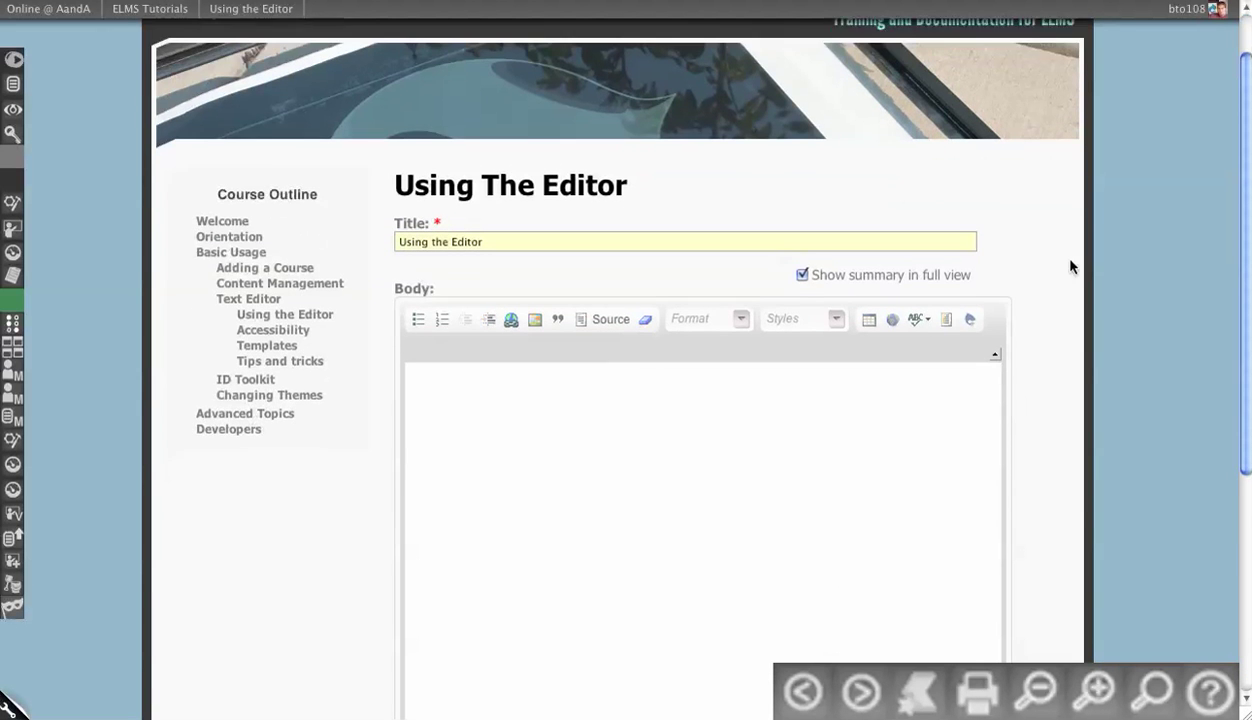
{"action": "scroll", "coordinate": [1050, 268], "scroll_direction": "down", "scroll_amount": 2}
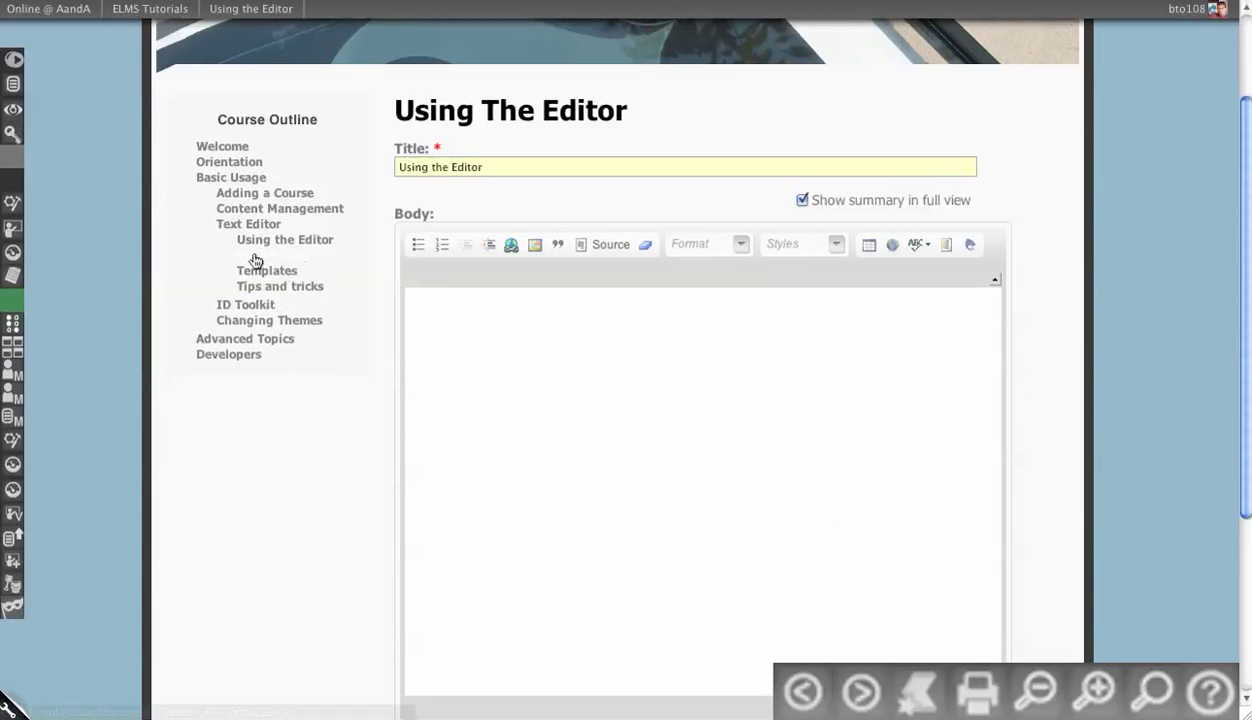
{"action": "left_click", "coordinate": [444, 360]}
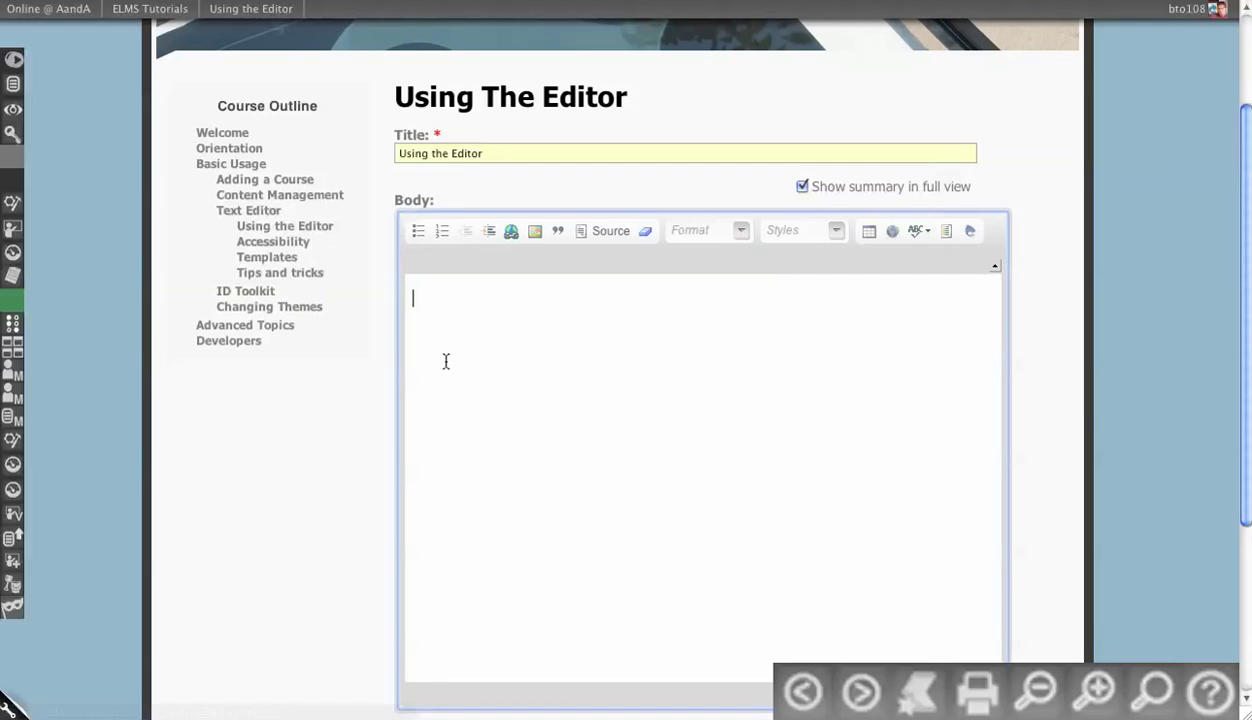
{"action": "left_click", "coordinate": [418, 236]}
{"action": "left_click", "coordinate": [418, 236]}
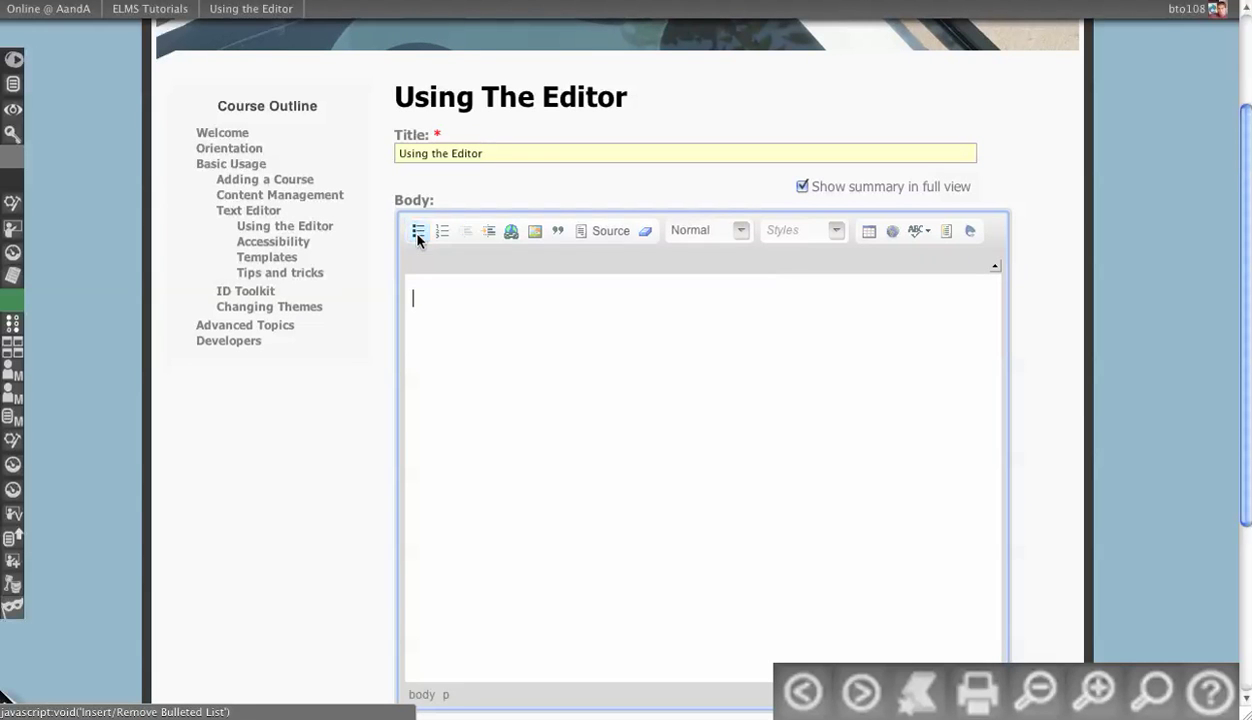
{"action": "left_click", "coordinate": [442, 231]}
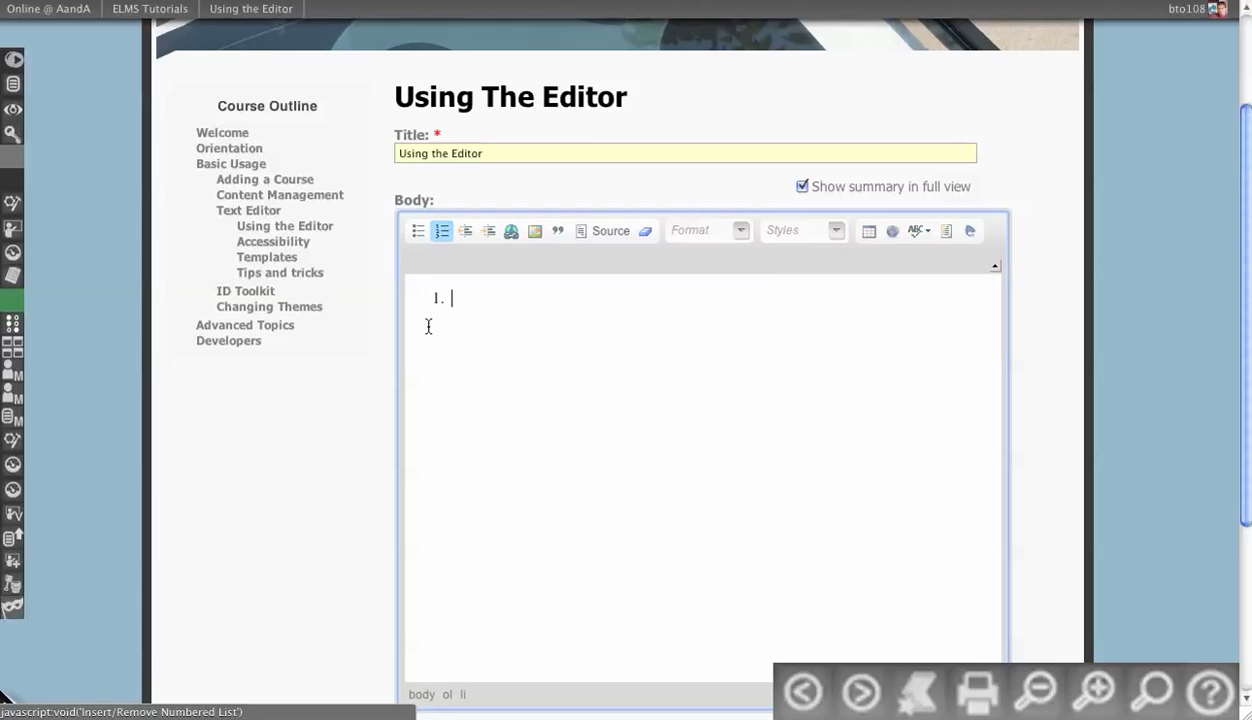
{"action": "type", "text": "fdsfs"}
{"action": "key", "text": "Return"}
{"action": "type", "text": "sfs"}
{"action": "key", "text": "Return"}
{"action": "type", "text": "dfs"}
{"action": "key", "text": "Return"}
{"action": "type", "text": "fs"}
{"action": "key", "text": "Return"}
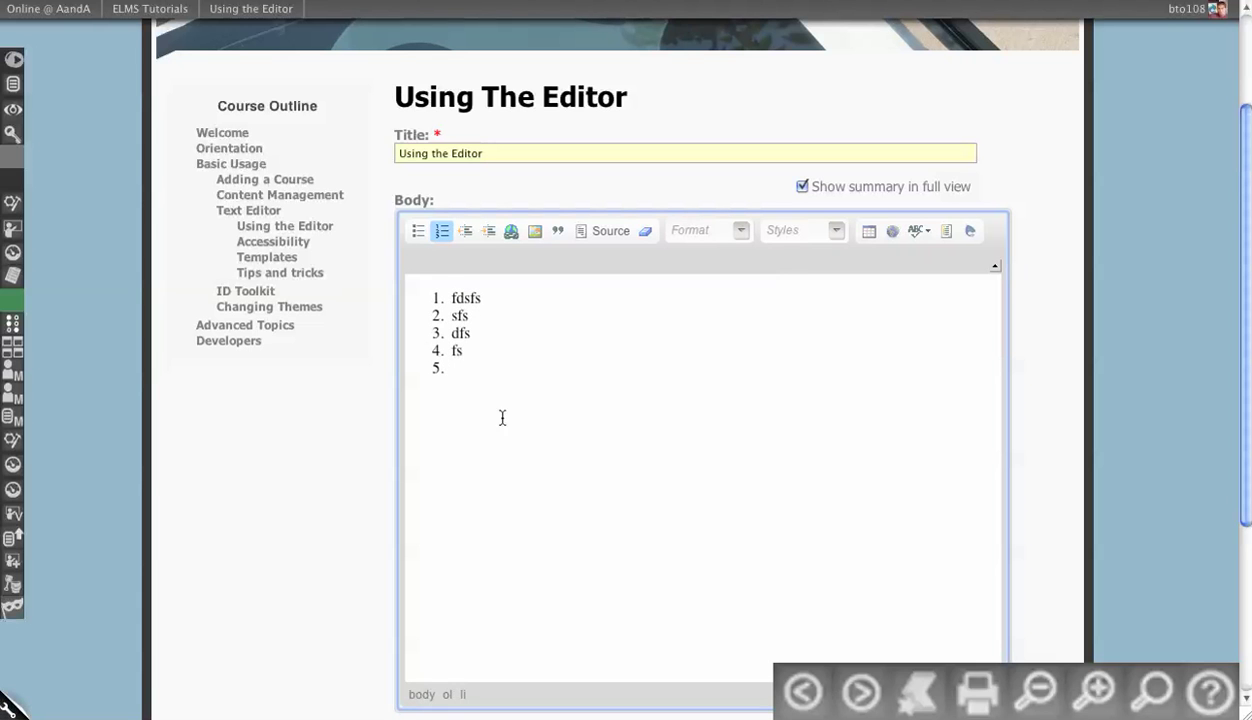
{"action": "left_click", "coordinate": [471, 335]}
{"action": "left_click", "coordinate": [486, 232]}
{"action": "left_click", "coordinate": [486, 232]}
{"action": "left_click", "coordinate": [466, 231]}
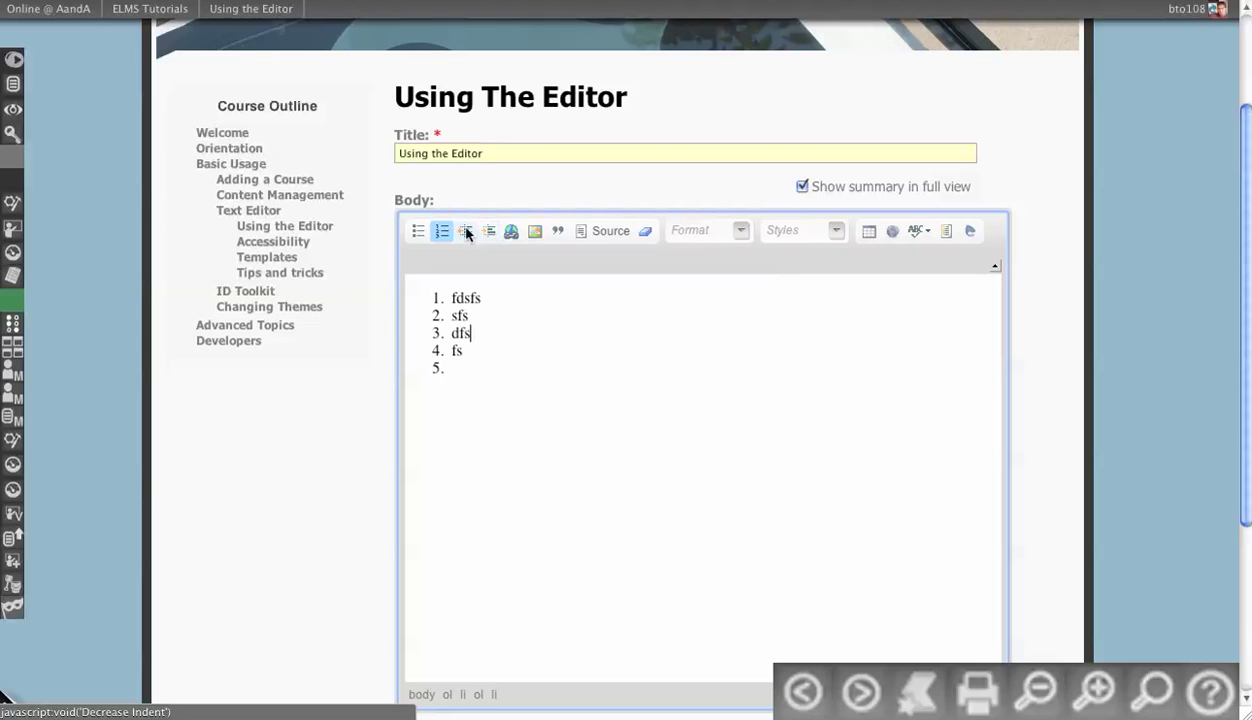
{"action": "left_click_drag", "start_coordinate": [514, 346], "coordinate": [425, 283]}
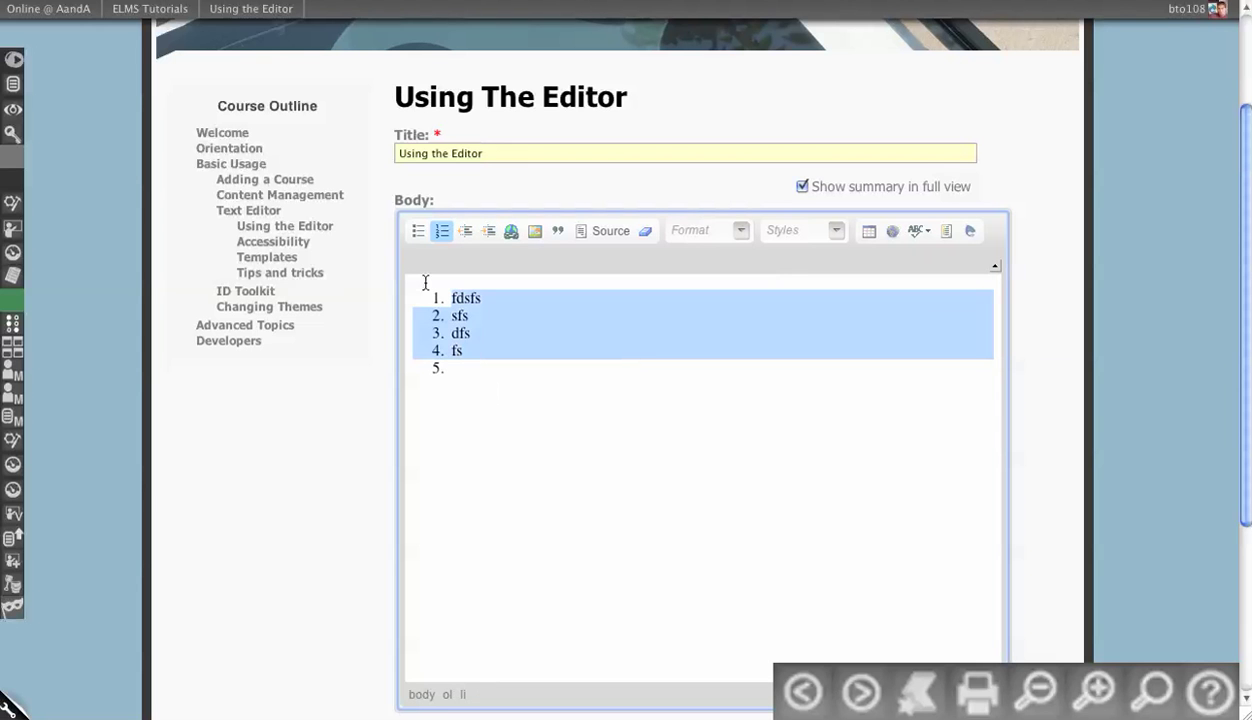
{"action": "left_click", "coordinate": [441, 231]}
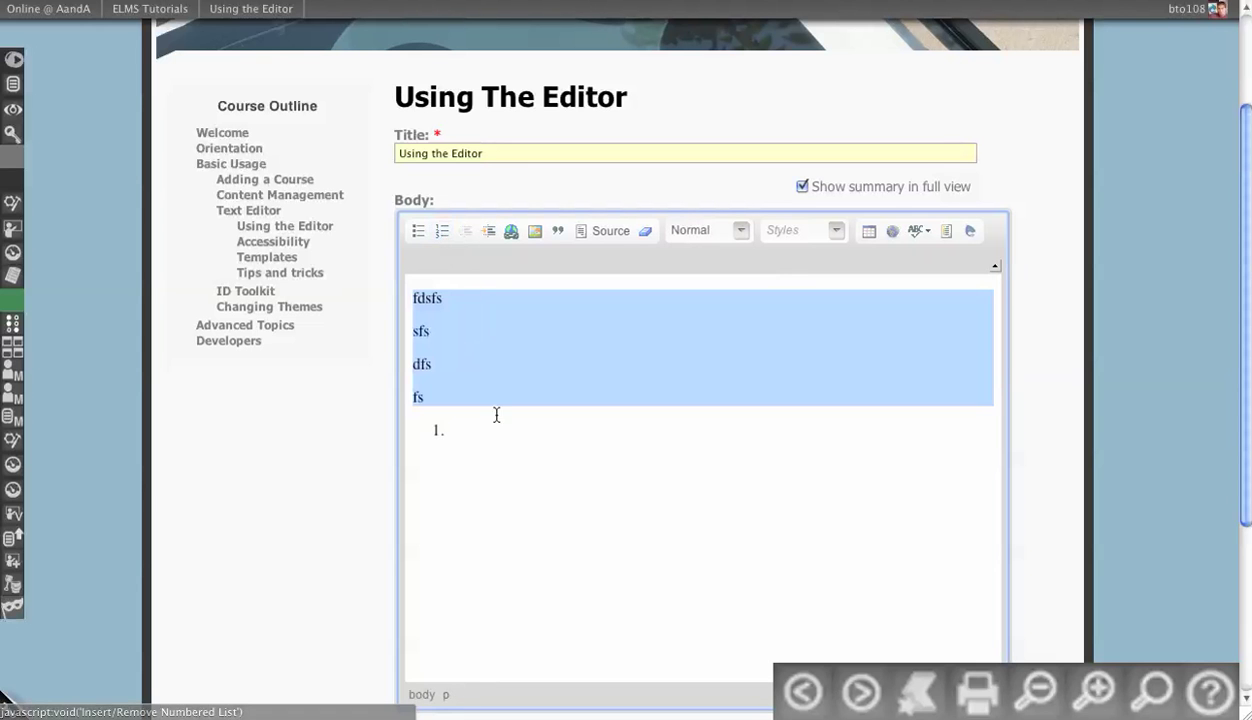
{"action": "left_click_drag", "start_coordinate": [496, 414], "coordinate": [378, 272]}
{"action": "key", "text": "BackSpace"}
{"action": "key", "text": "BackSpace"}
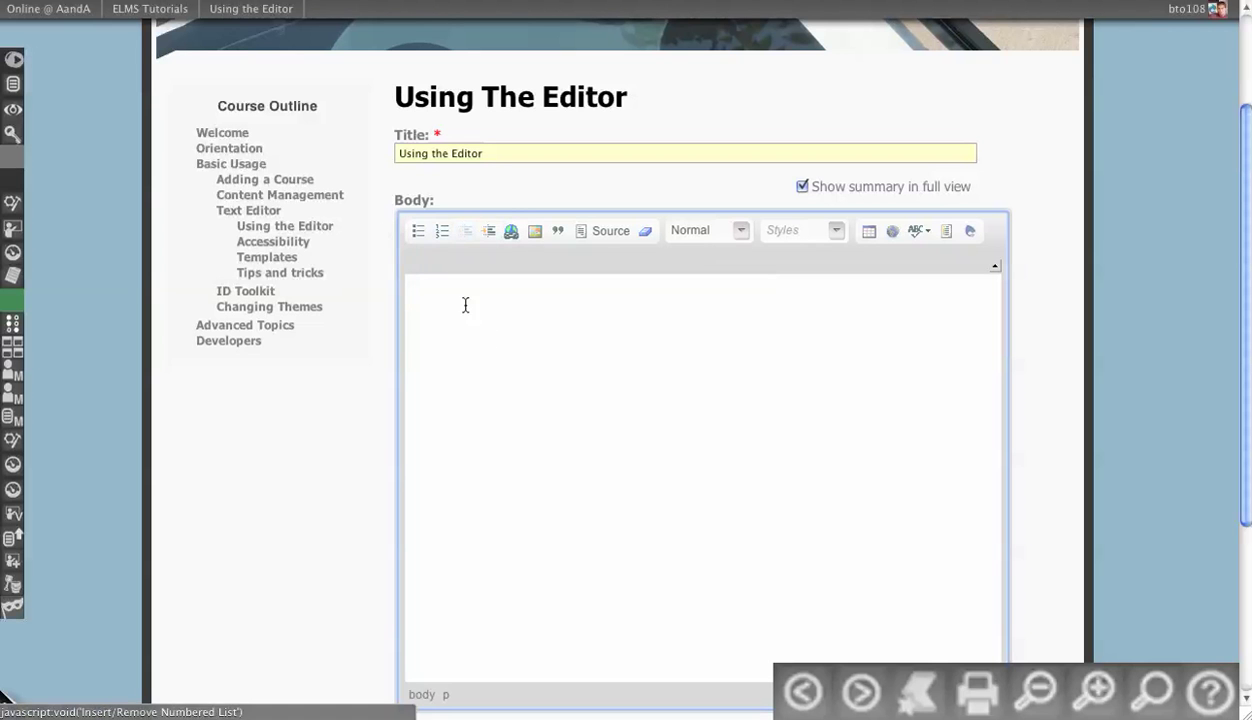
{"action": "left_click", "coordinate": [418, 231]}
{"action": "type", "text": "fsfsfs"}
{"action": "key", "text": "Return"}
{"action": "type", "text": "fs fs df sd s"}
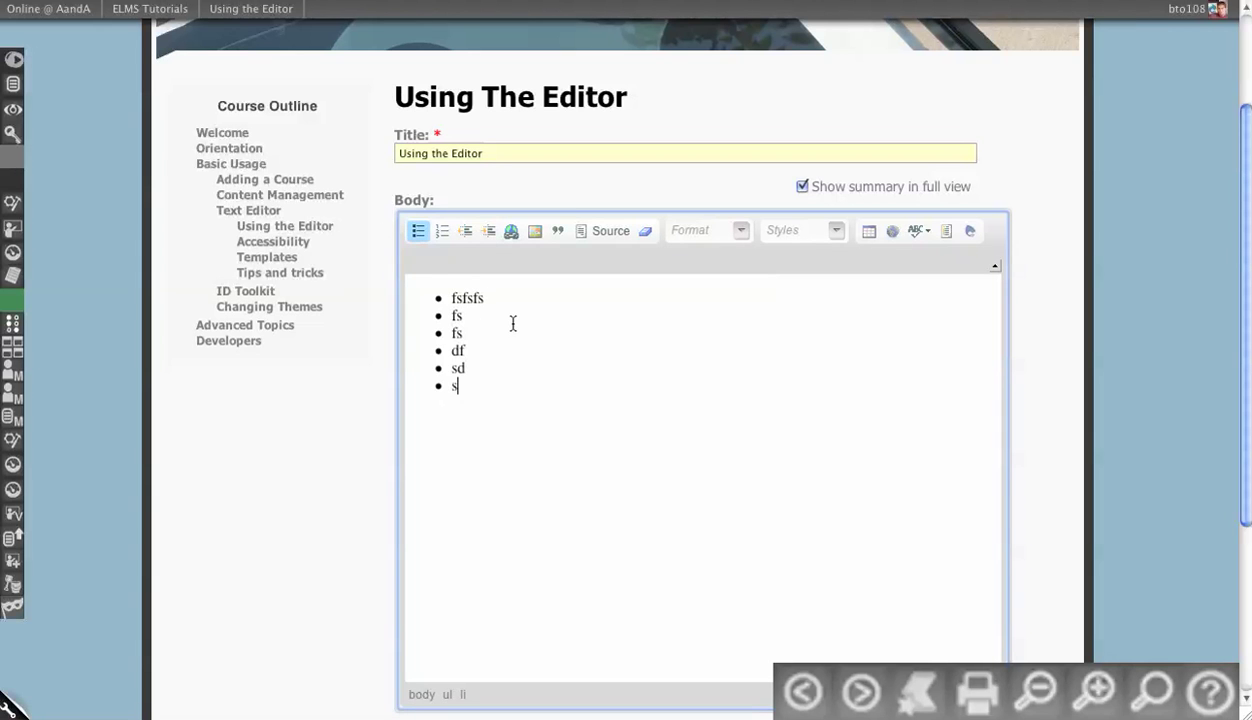
{"action": "key", "text": "Return"}
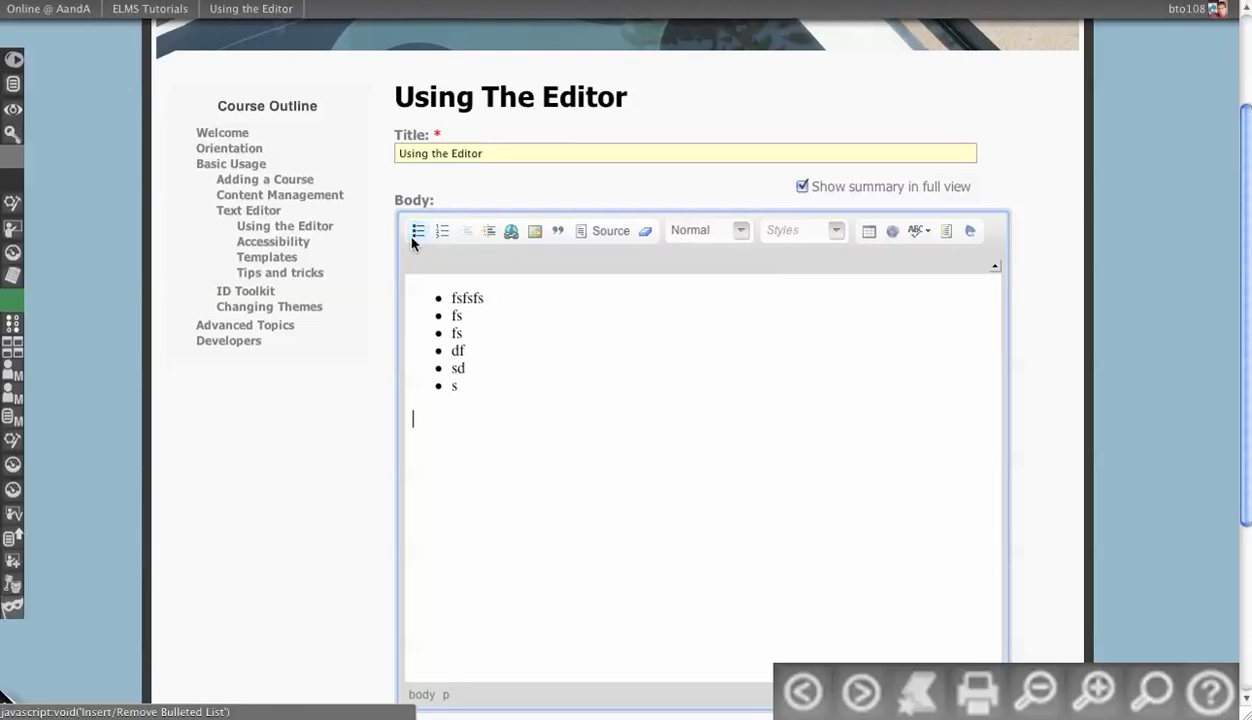
{"action": "type", "text": "fsfdsfsfs"}
{"action": "key", "text": "Return"}
{"action": "key", "text": "Up"}
{"action": "key", "text": "Up"}
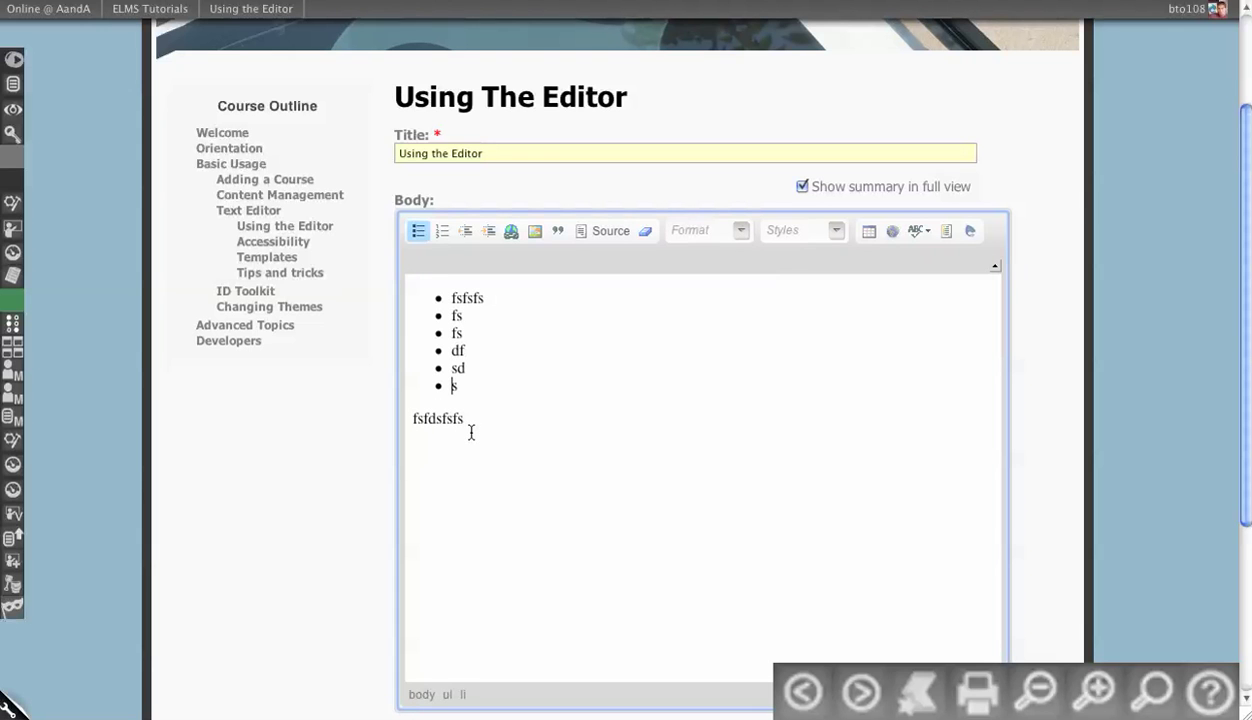
{"action": "key", "text": "Down"}
{"action": "key", "text": "Down"}
{"action": "key", "text": "Down"}
{"action": "key", "text": "Down"}
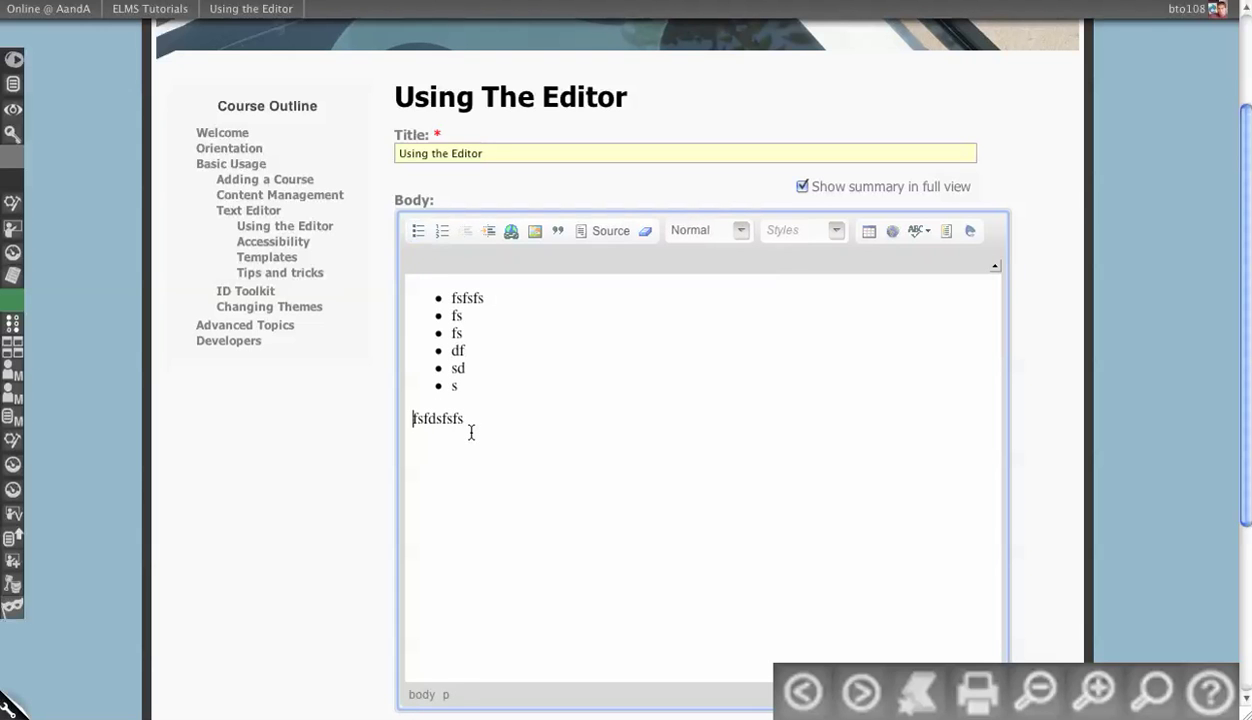
{"action": "key", "text": "Up"}
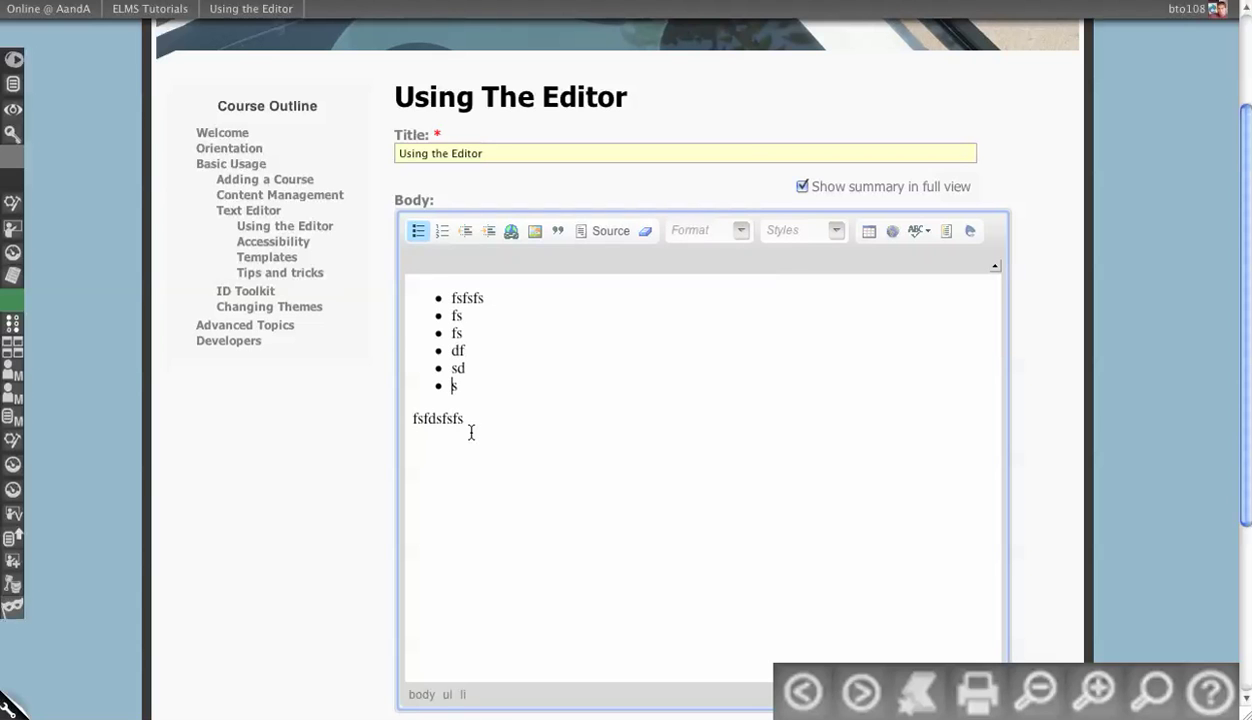
{"action": "left_click", "coordinate": [414, 234]}
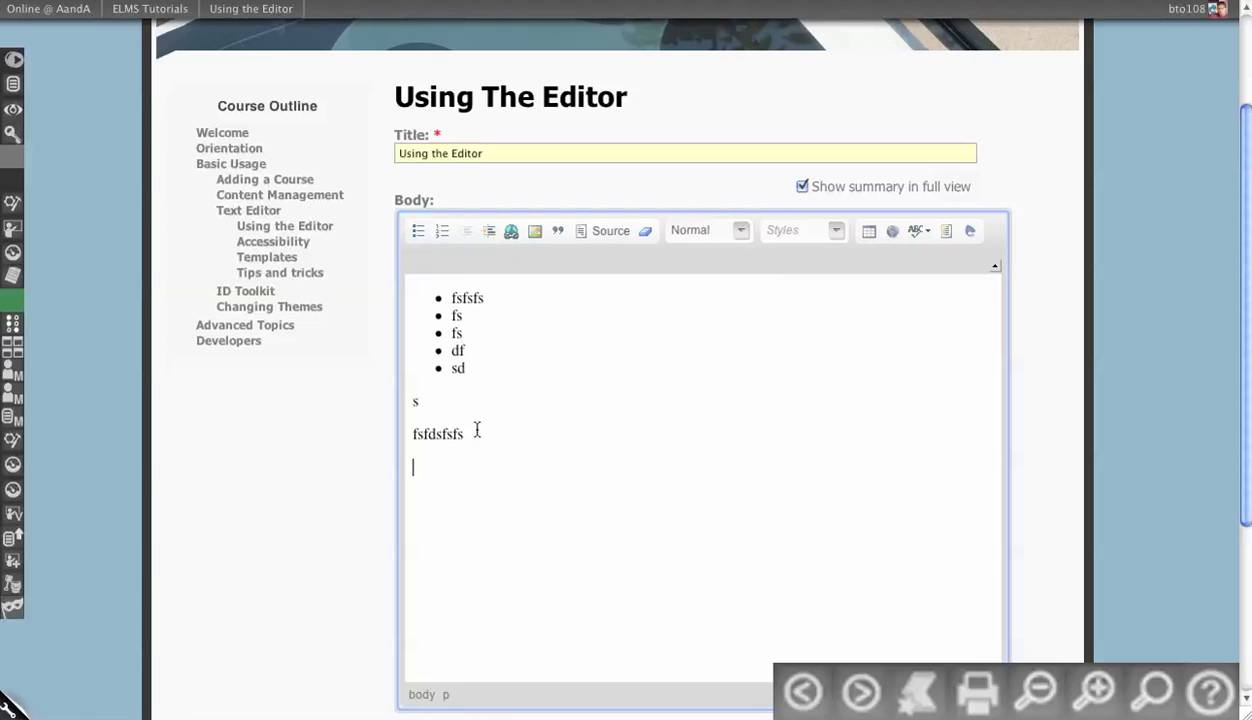
{"action": "left_click_drag", "start_coordinate": [466, 420], "coordinate": [404, 296]}
{"action": "key", "text": "BackSpace"}
{"action": "key", "text": "BackSpace"}
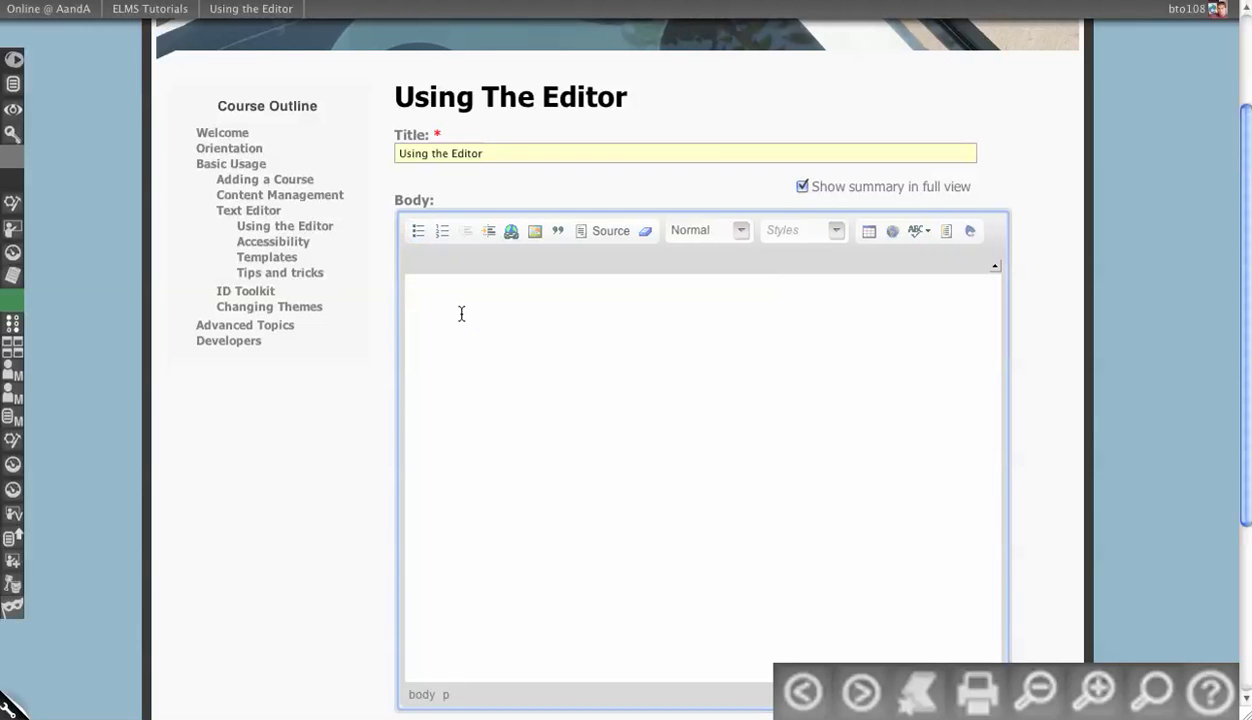
Step: Type 'new editor for this system fdfsdfsfsfsfs' and a filler paragraph into the body
{"action": "type", "text": "new editor for this system "}
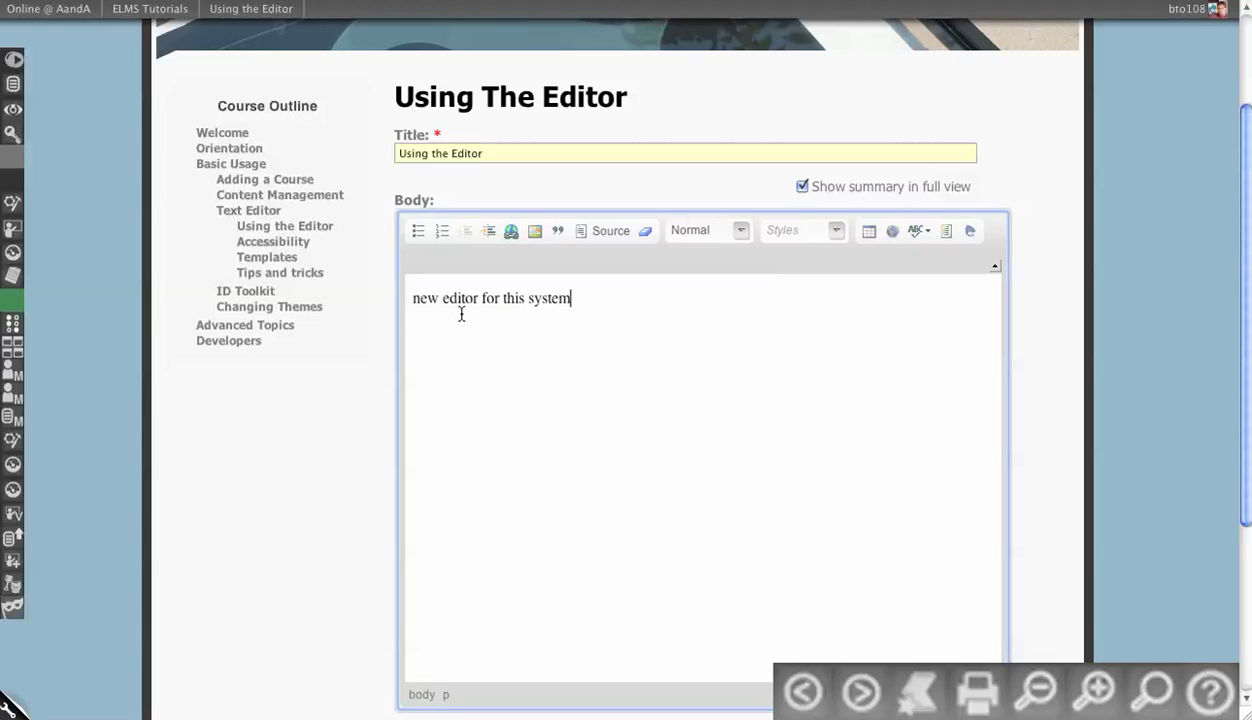
{"action": "type", "text": "fdfsdfsfsfsfs"}
{"action": "key", "text": "Return"}
{"action": "type", "text": "sdfdsfsfsfdffgfdgdf  s fsf s"}
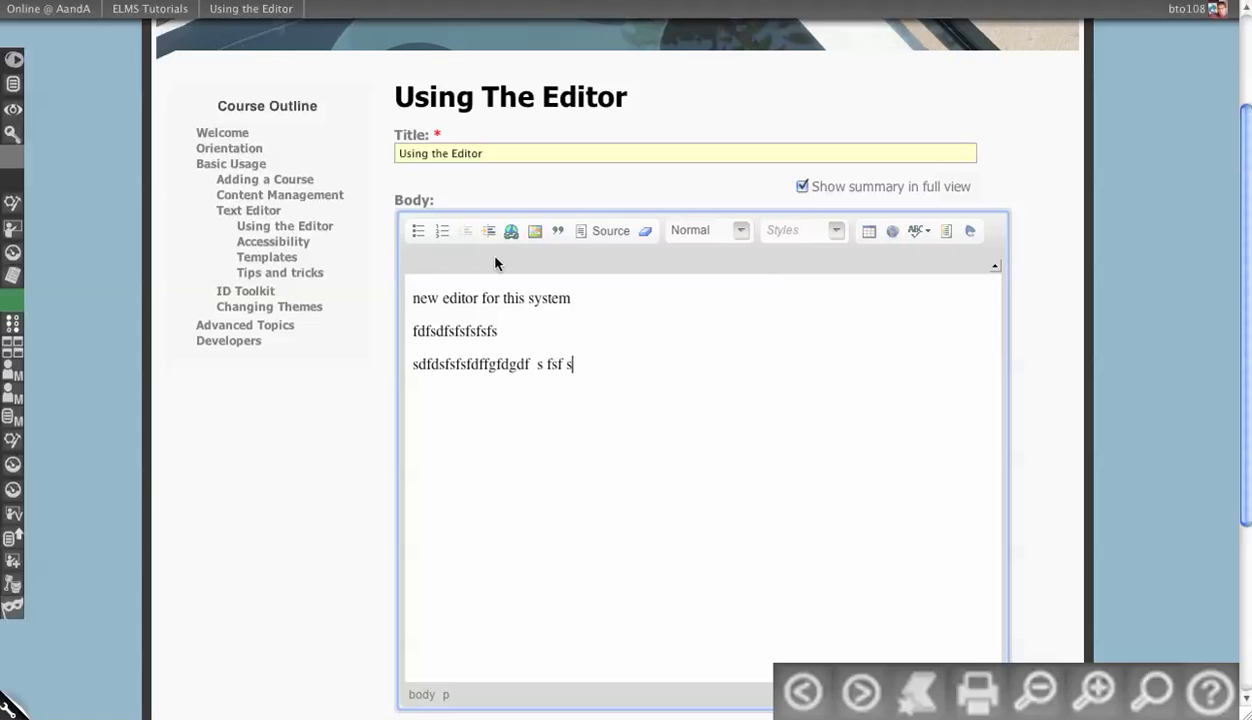
Step: Inspect the body's HTML source line by line, then return to the formatted view
{"action": "left_click", "coordinate": [604, 234]}
{"action": "left_click_drag", "start_coordinate": [404, 281], "coordinate": [661, 281]}
{"action": "left_click", "coordinate": [661, 281]}
{"action": "left_click_drag", "start_coordinate": [572, 296], "coordinate": [358, 288]}
{"action": "left_click", "coordinate": [598, 296]}
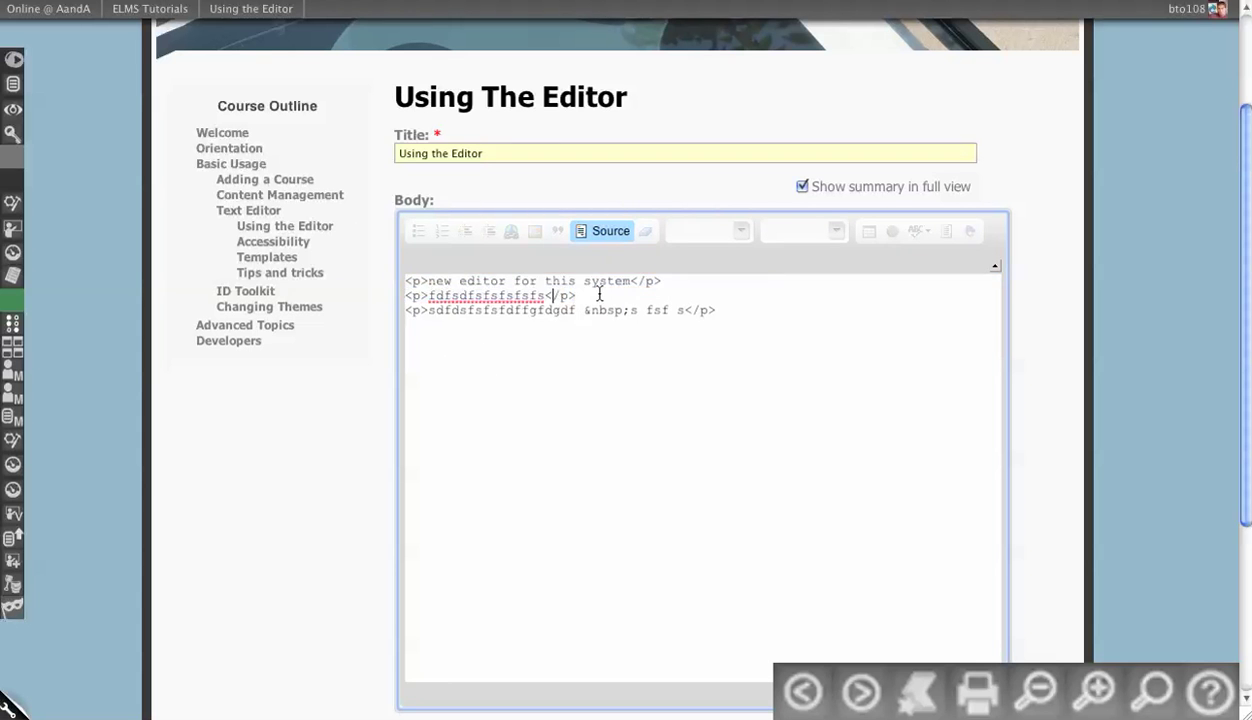
{"action": "left_click_drag", "start_coordinate": [742, 306], "coordinate": [362, 295]}
{"action": "left_click", "coordinate": [679, 297]}
{"action": "double_click", "coordinate": [680, 310]}
{"action": "left_click", "coordinate": [605, 231]}
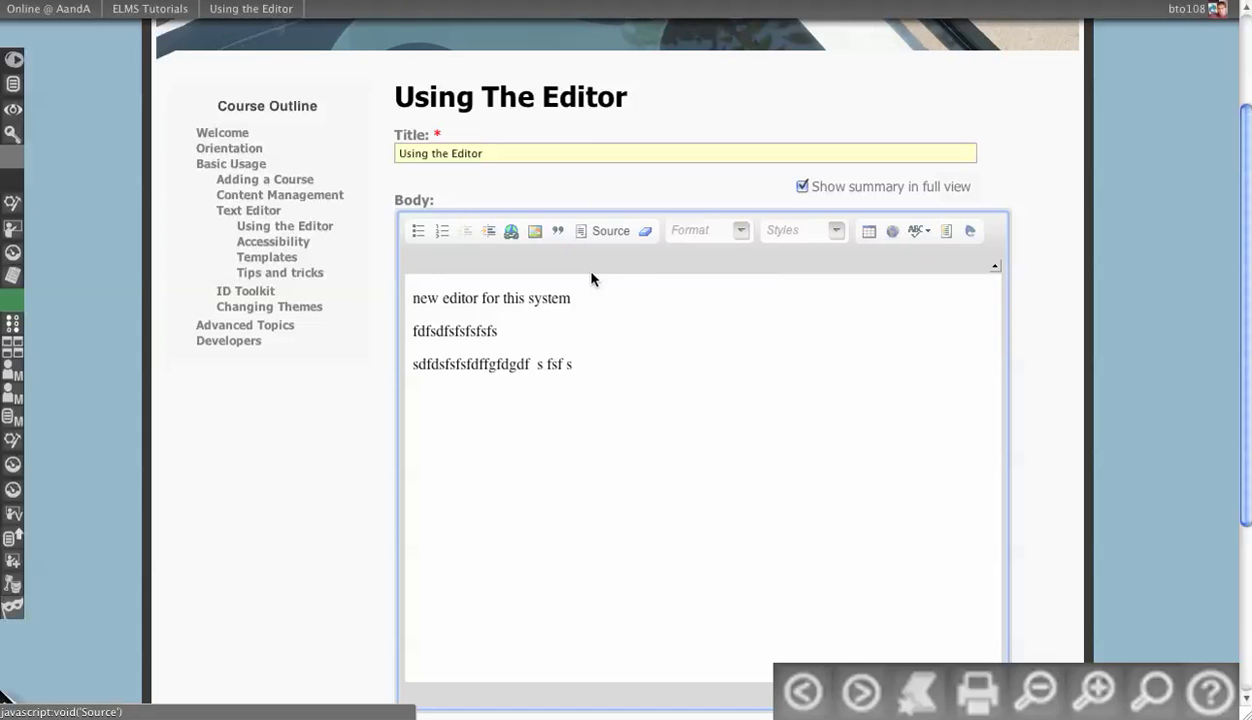
Step: Select all the body text, then place the cursor at the end of the last paragraph
{"action": "key", "text": "ctrl+a"}
{"action": "left_click", "coordinate": [618, 355]}
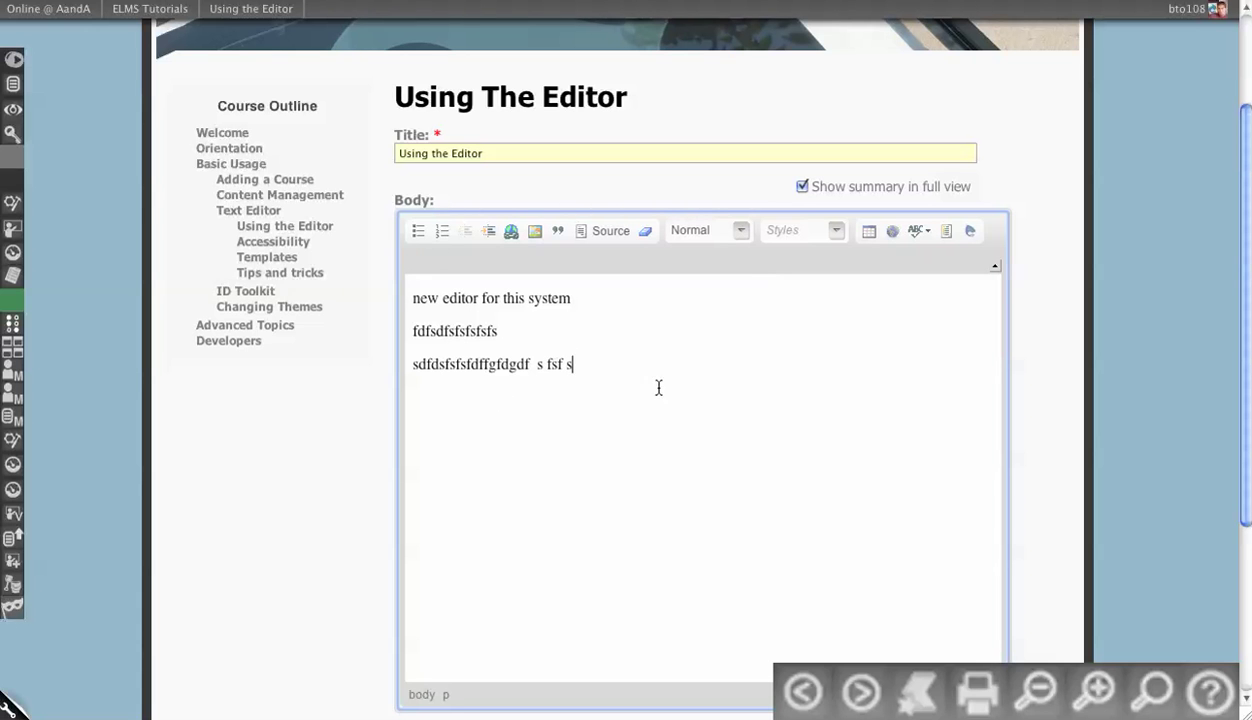
{"action": "key", "text": "ctrl+a"}
{"action": "left_click", "coordinate": [570, 333]}
{"action": "left_click", "coordinate": [568, 390]}
{"action": "scroll", "coordinate": [412, 340], "scroll_direction": "down", "scroll_amount": 1}
Step: Insert an internal link to the Welcome page (node/2577), found by searching 'wel'
{"action": "scroll", "coordinate": [399, 347], "scroll_direction": "down", "scroll_amount": 1}
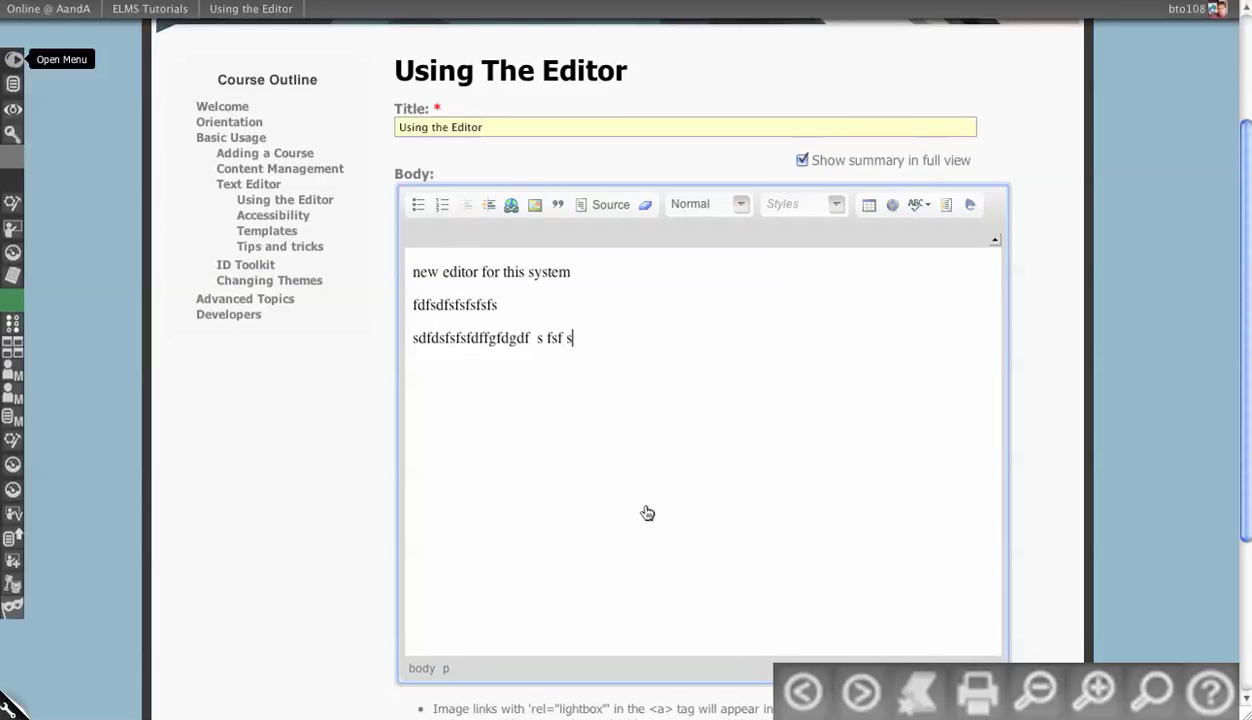
{"action": "scroll", "coordinate": [335, 395], "scroll_direction": "up", "scroll_amount": 3}
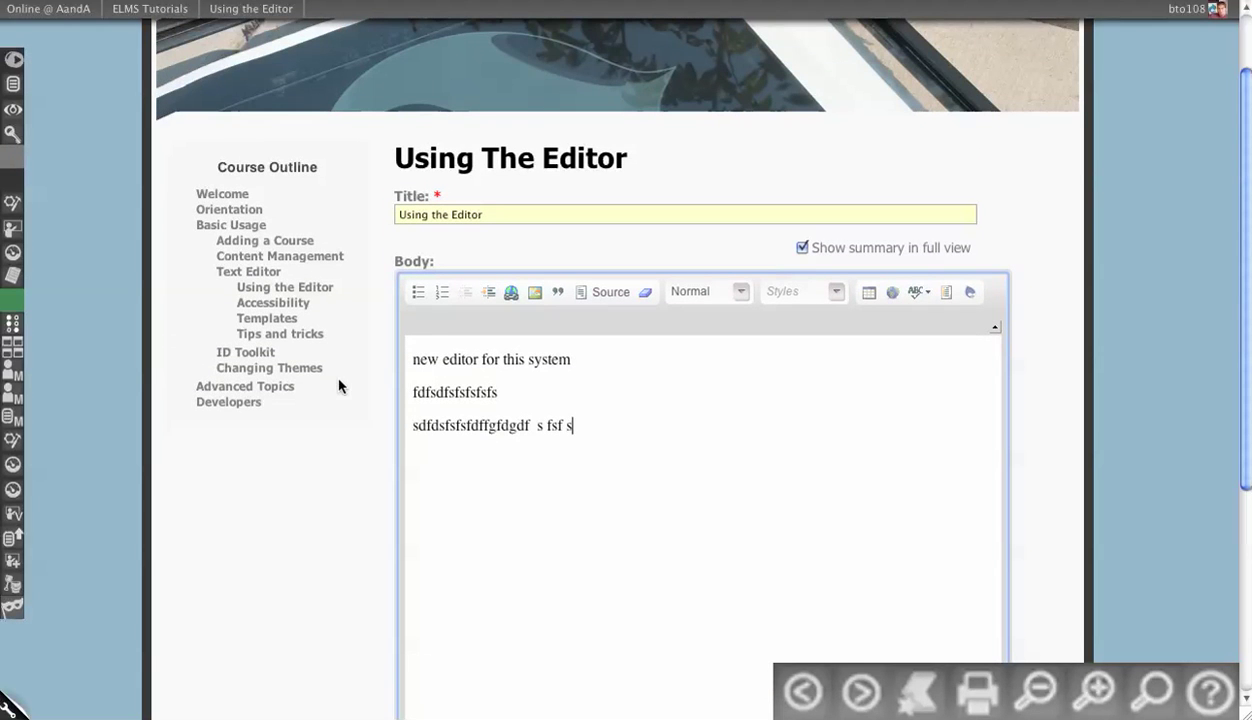
{"action": "left_click", "coordinate": [511, 292]}
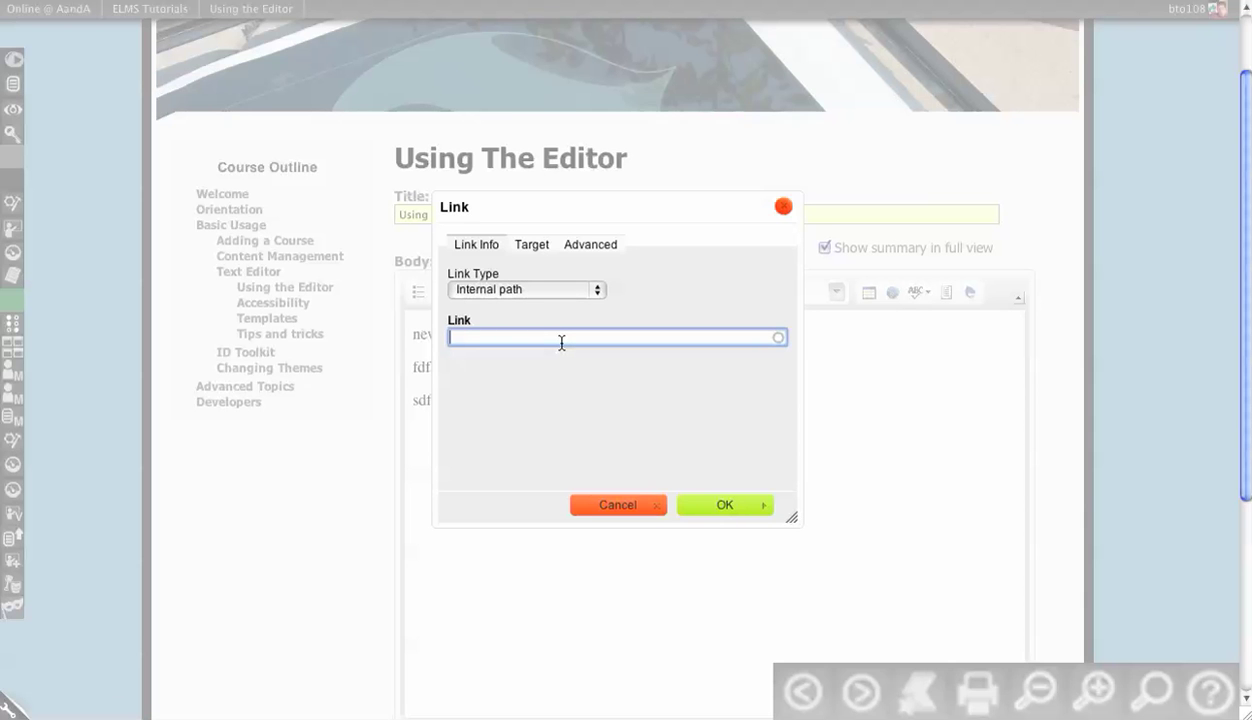
{"action": "type", "text": "w"}
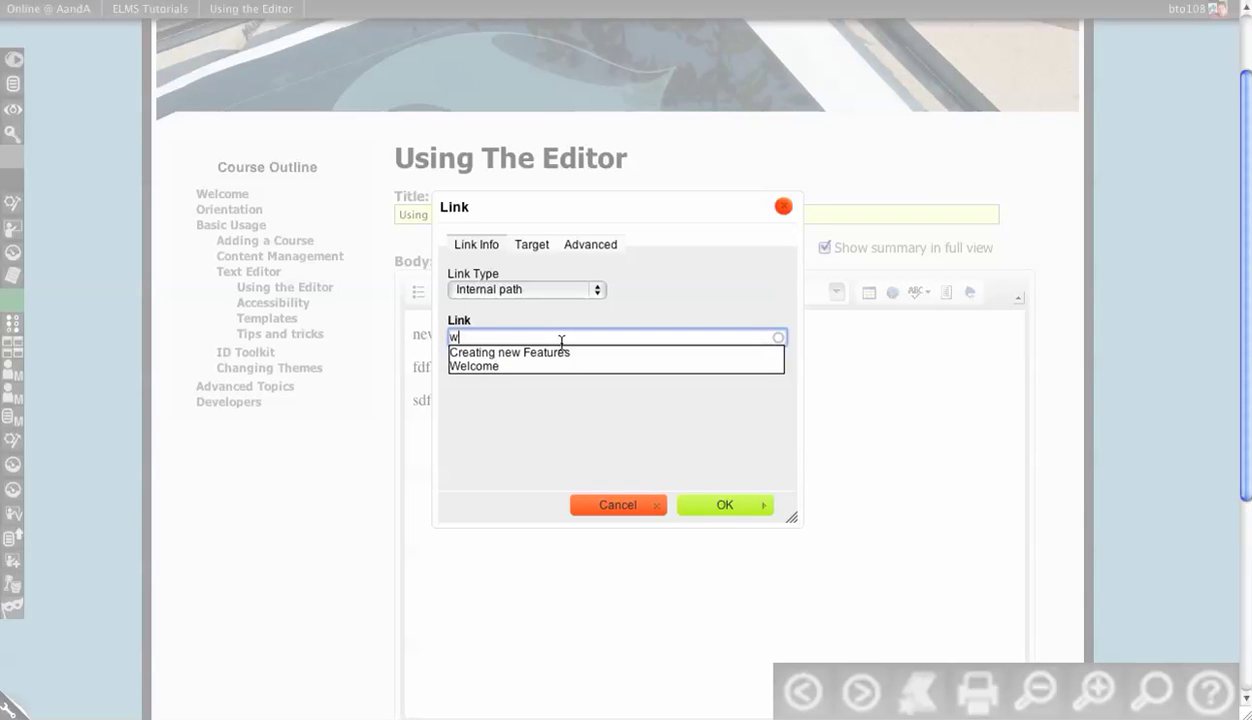
{"action": "type", "text": "el"}
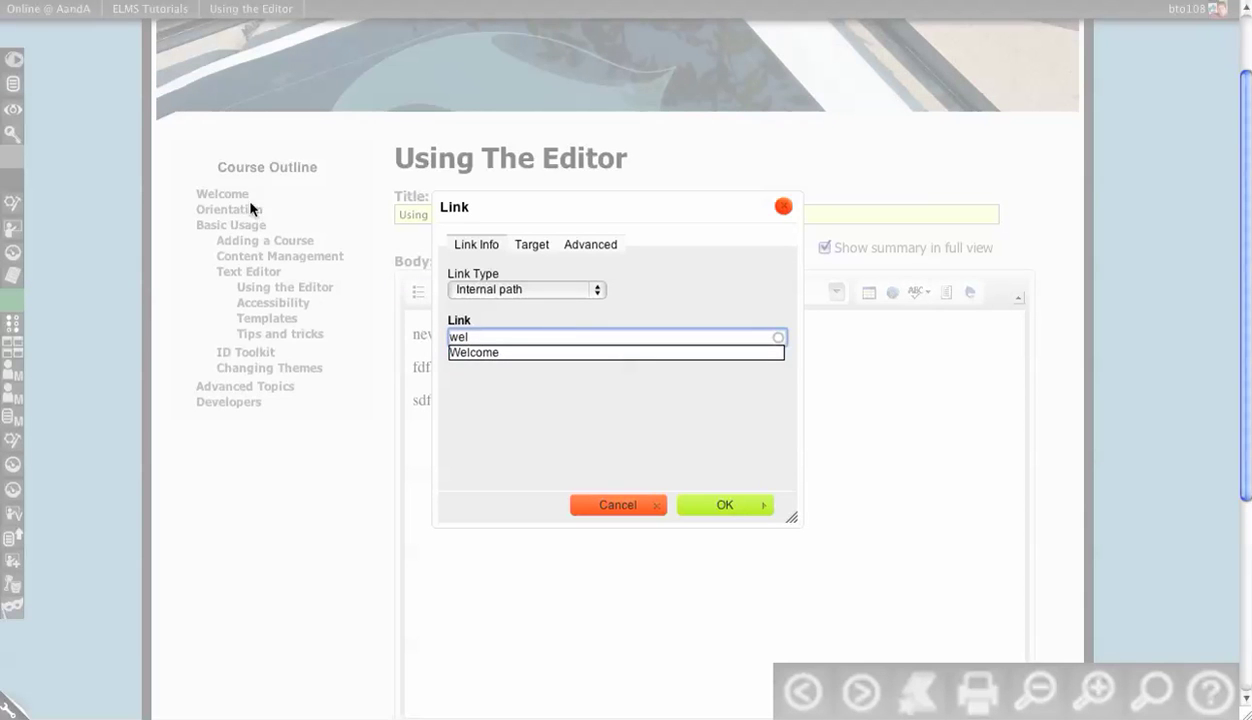
{"action": "left_click", "coordinate": [489, 354]}
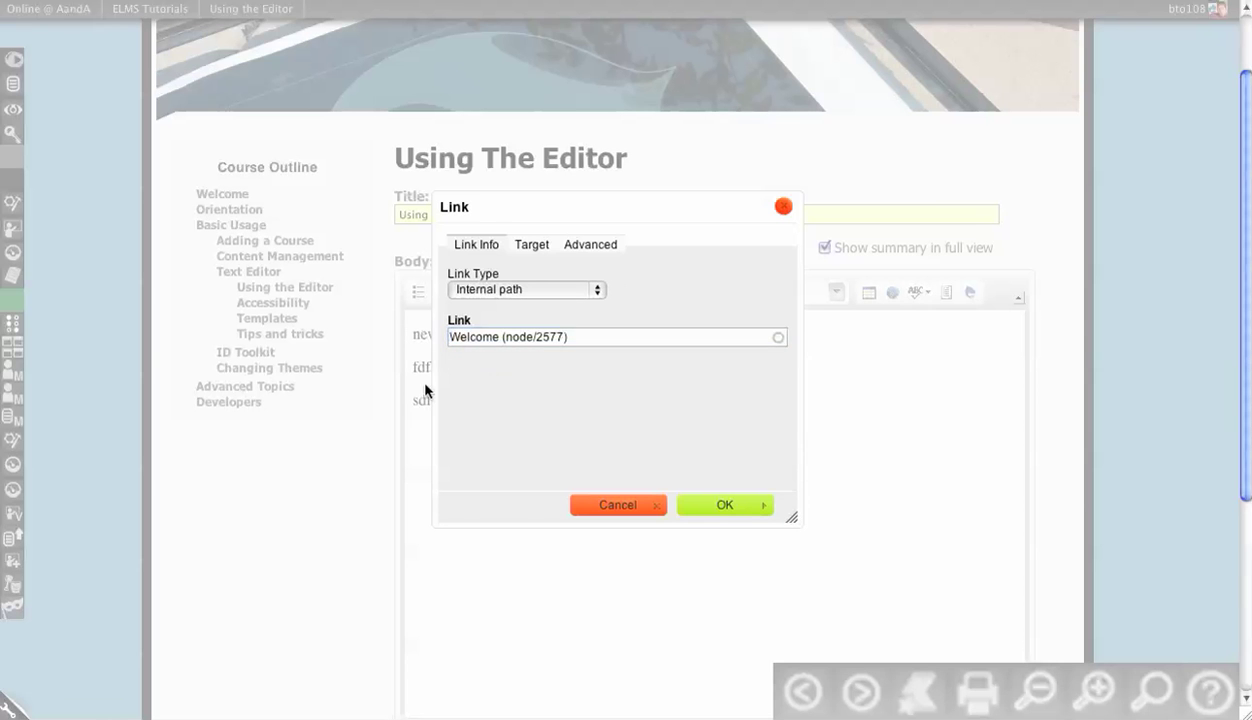
{"action": "left_click", "coordinate": [698, 505]}
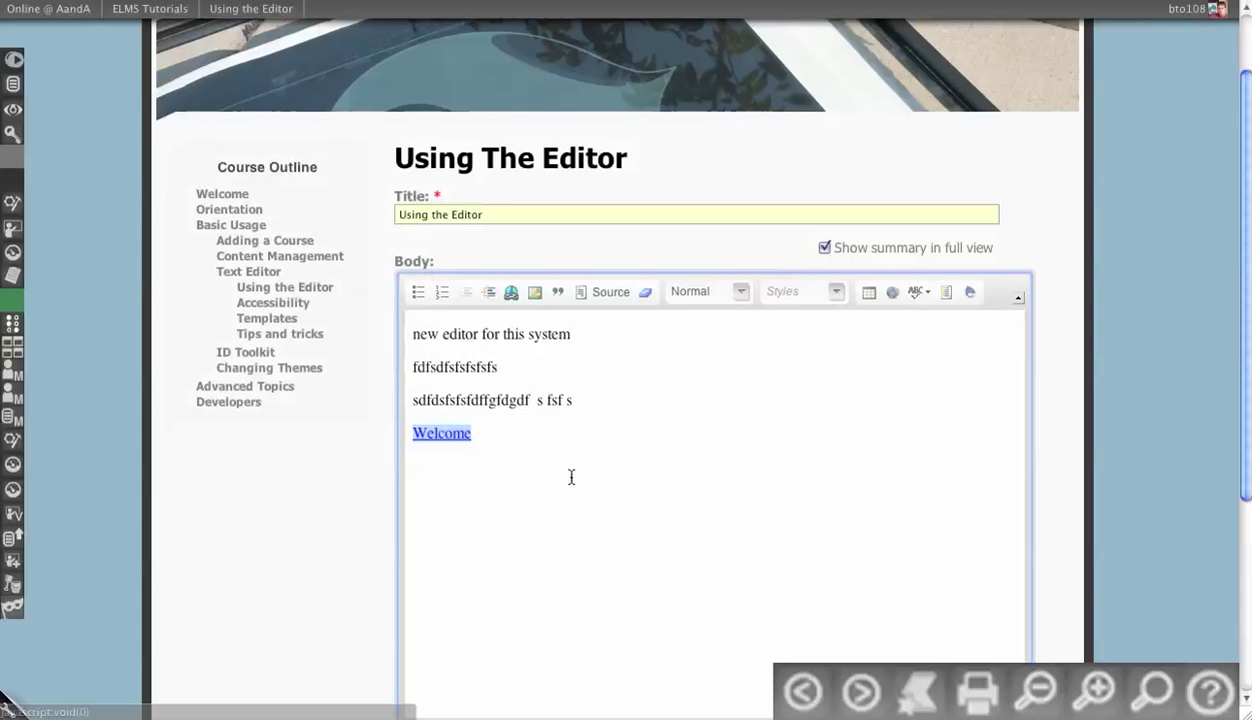
{"action": "left_click", "coordinate": [610, 291]}
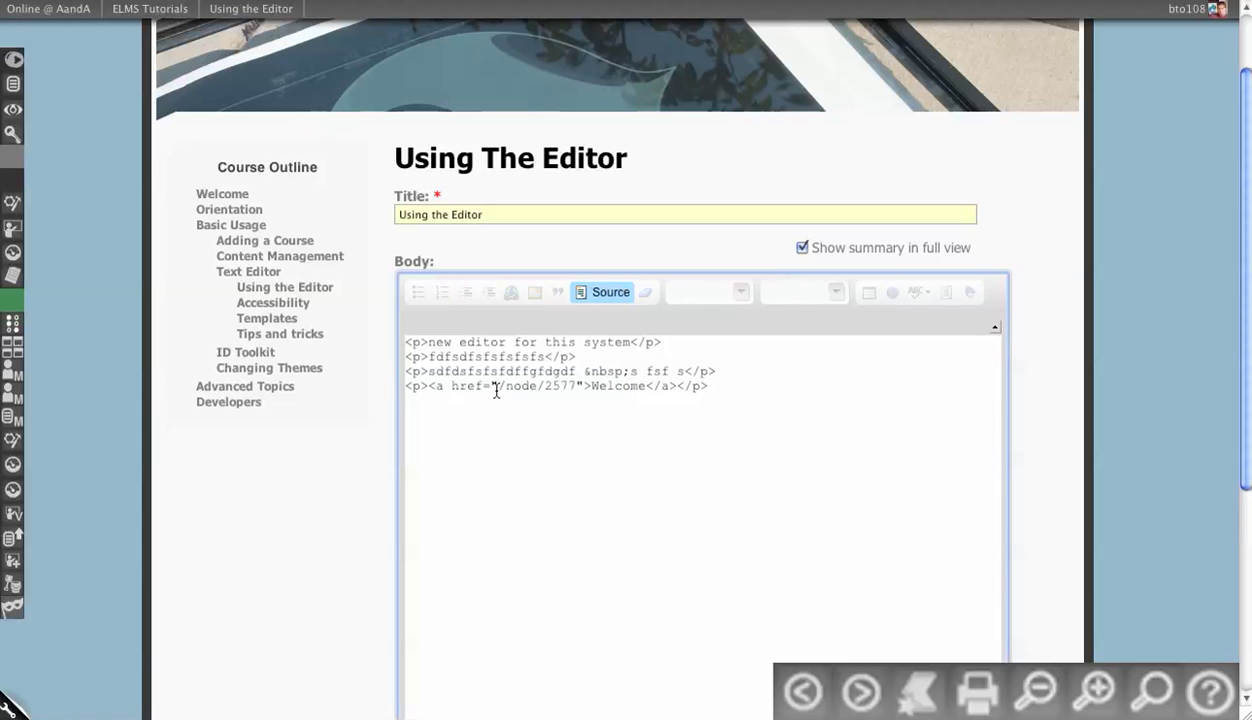
{"action": "left_click_drag", "start_coordinate": [496, 391], "coordinate": [572, 391]}
{"action": "left_click", "coordinate": [578, 389]}
{"action": "left_click_drag", "start_coordinate": [466, 388], "coordinate": [577, 390]}
{"action": "left_click", "coordinate": [614, 387]}
{"action": "left_click", "coordinate": [596, 296]}
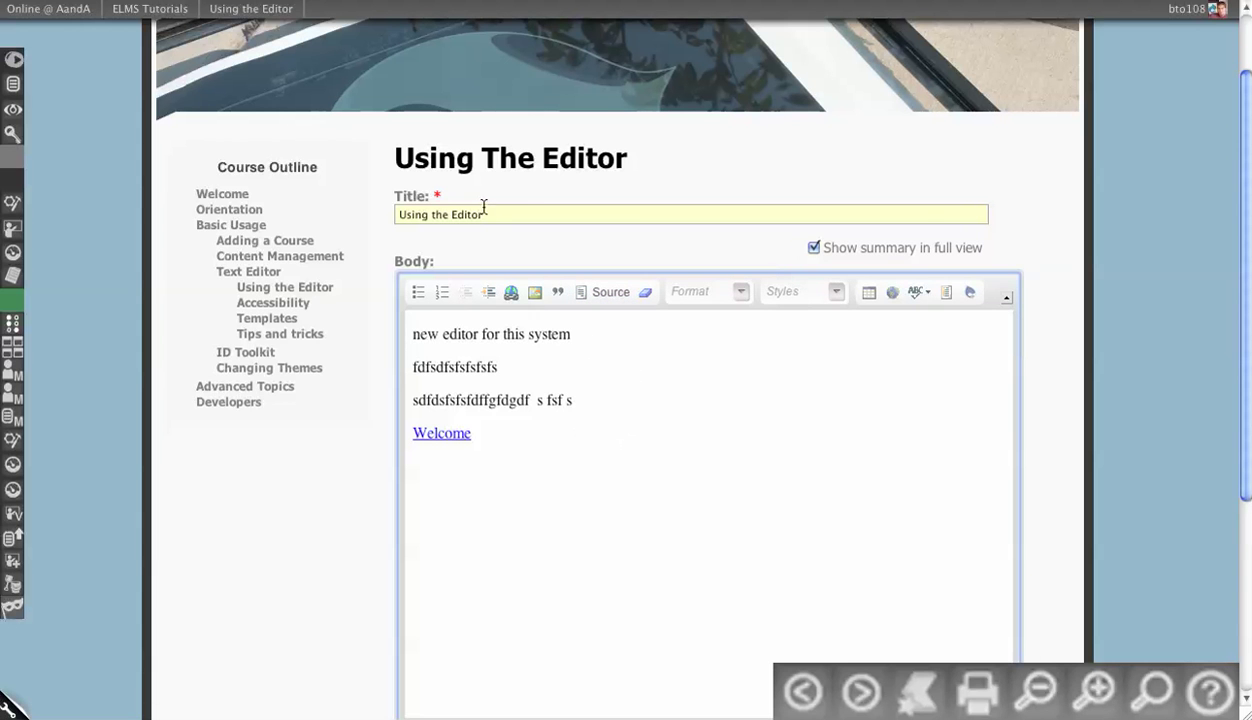
{"action": "left_click", "coordinate": [571, 447]}
{"action": "type", "text": "coolstuff/mything2"}
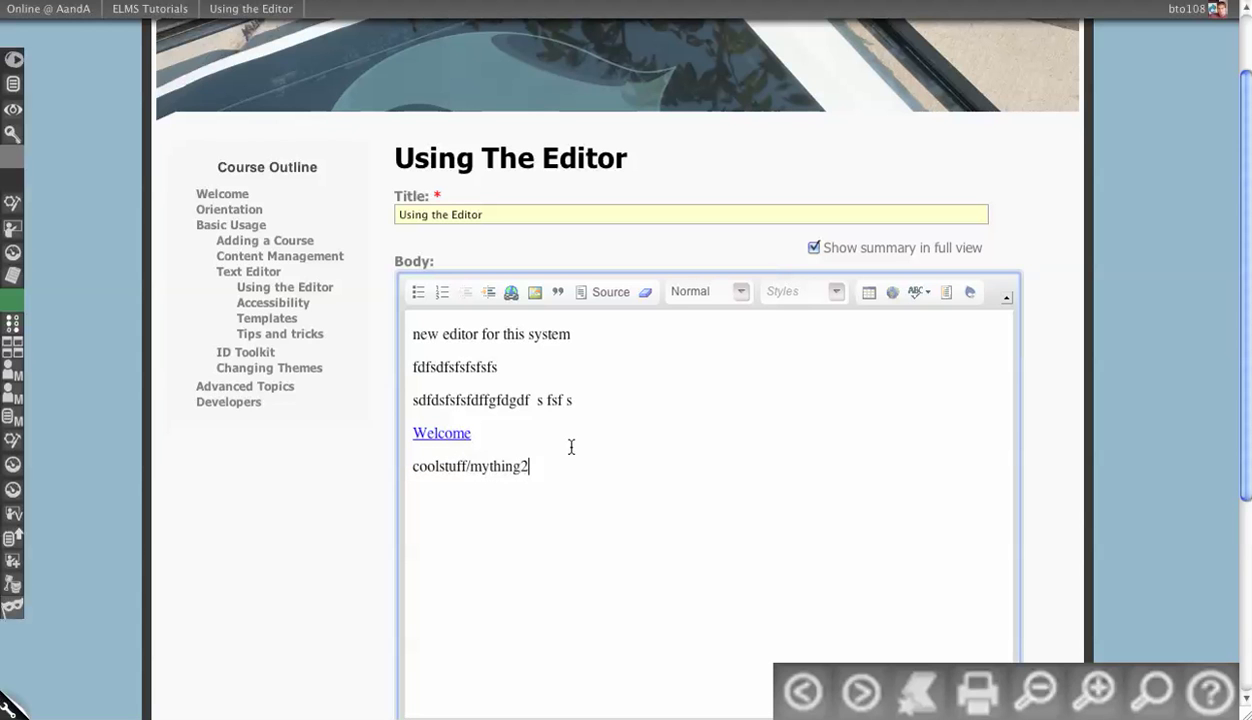
{"action": "left_click_drag", "start_coordinate": [551, 470], "coordinate": [411, 468]}
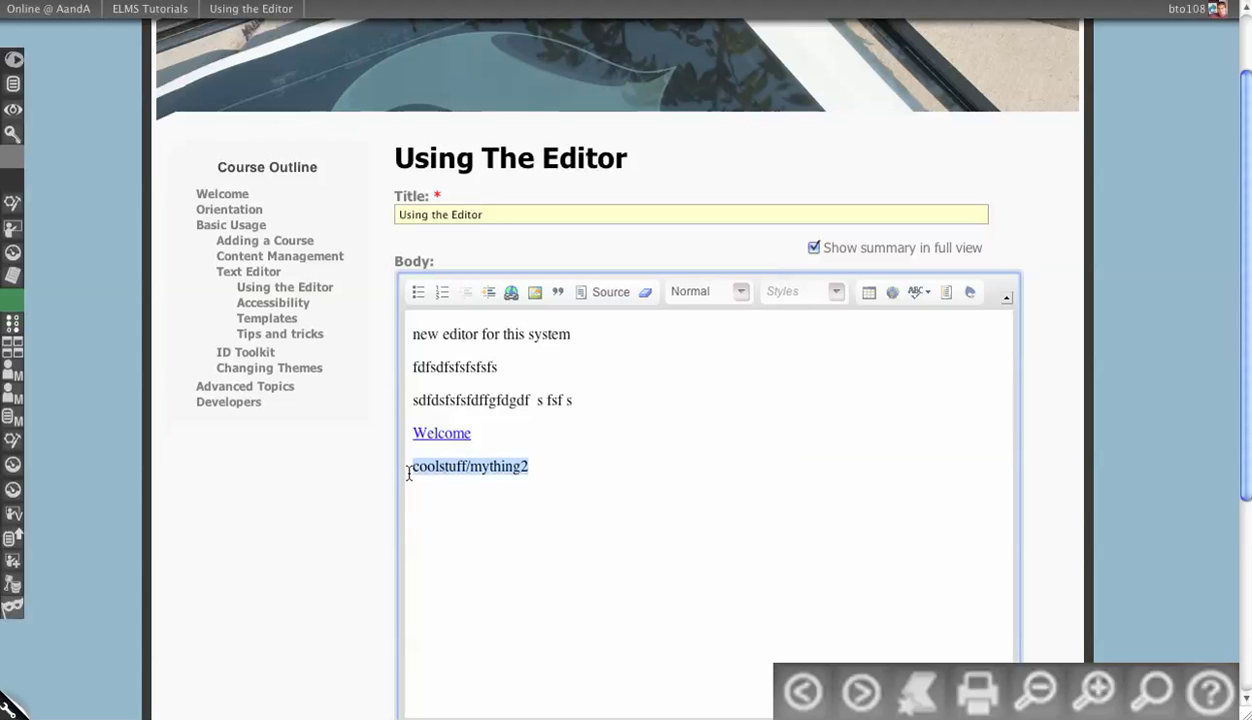
{"action": "key", "text": "BackSpace"}
{"action": "key", "text": "BackSpace"}
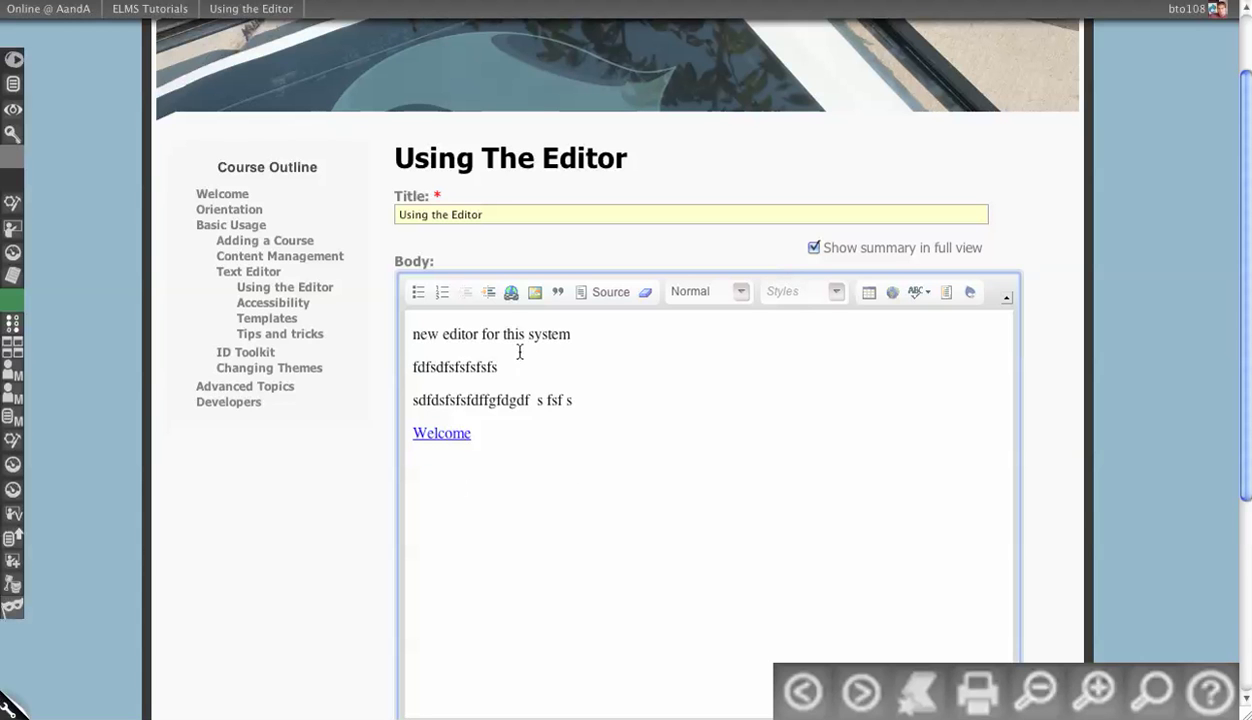
Step: Bring up the Edit Link dialog for the Welcome link
{"action": "left_click", "coordinate": [446, 433]}
{"action": "right_click", "coordinate": [456, 434]}
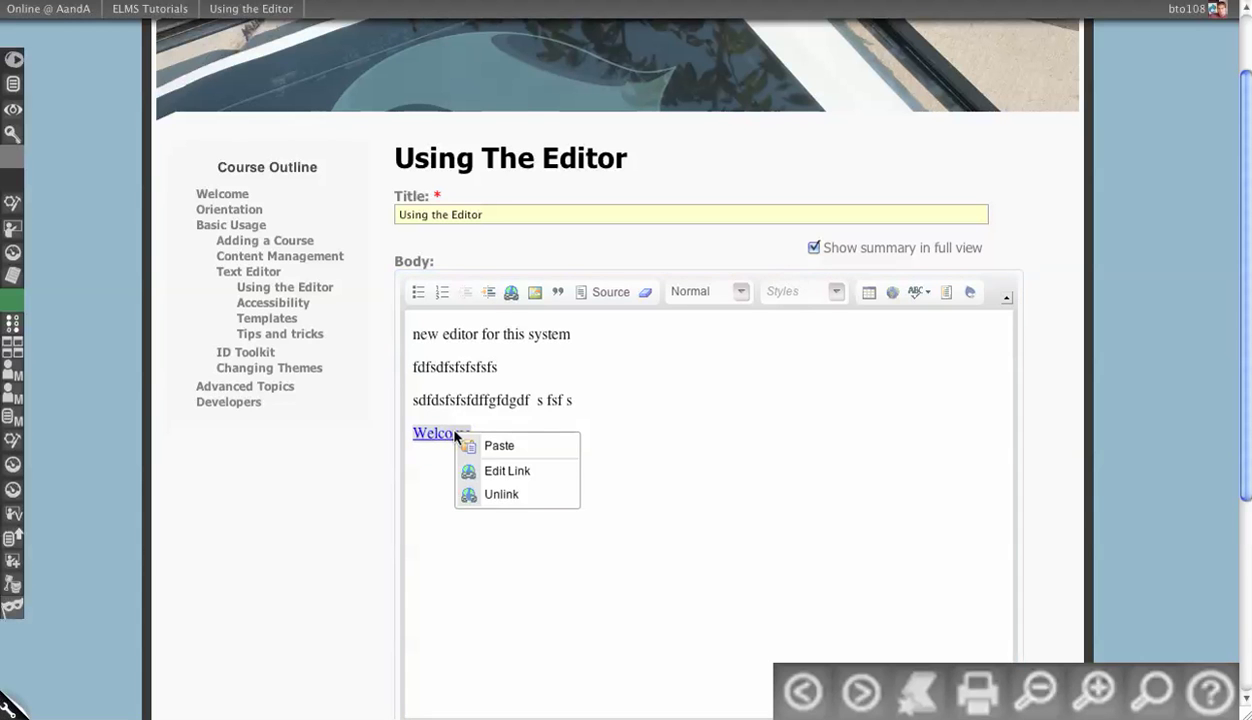
{"action": "left_click", "coordinate": [445, 434]}
{"action": "right_click", "coordinate": [447, 393]}
{"action": "right_click", "coordinate": [446, 360]}
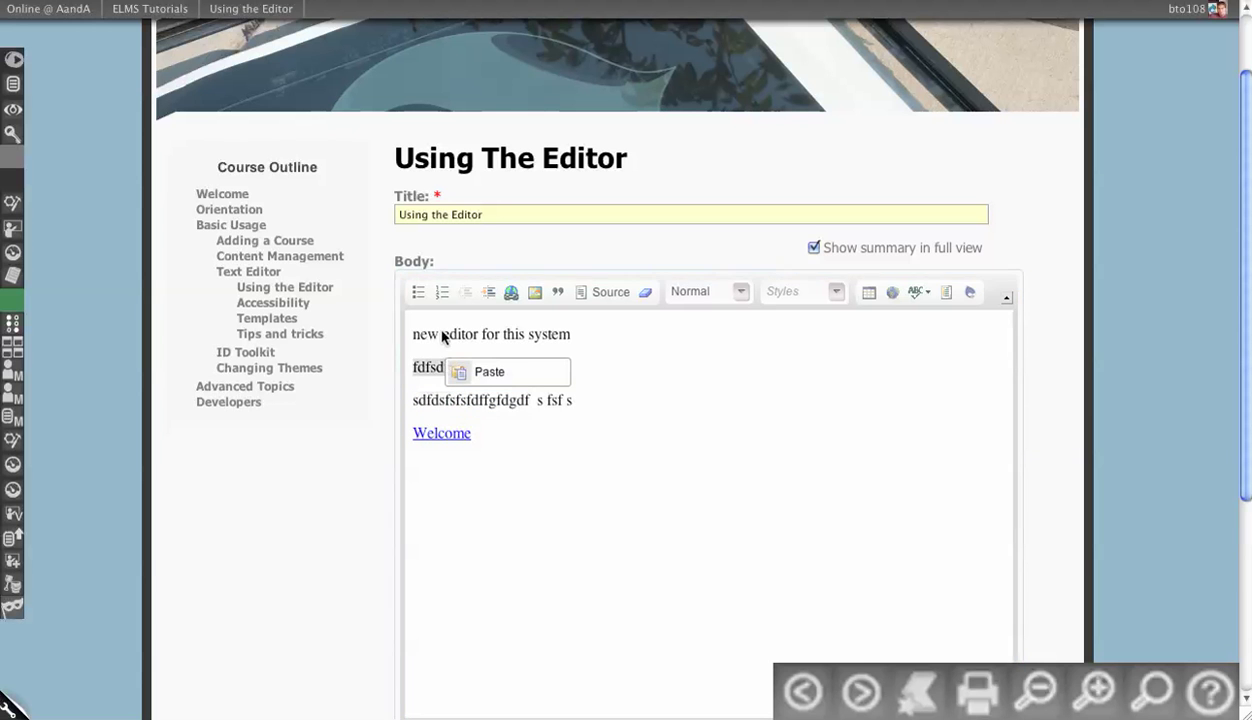
{"action": "left_click", "coordinate": [443, 338]}
{"action": "right_click", "coordinate": [444, 438]}
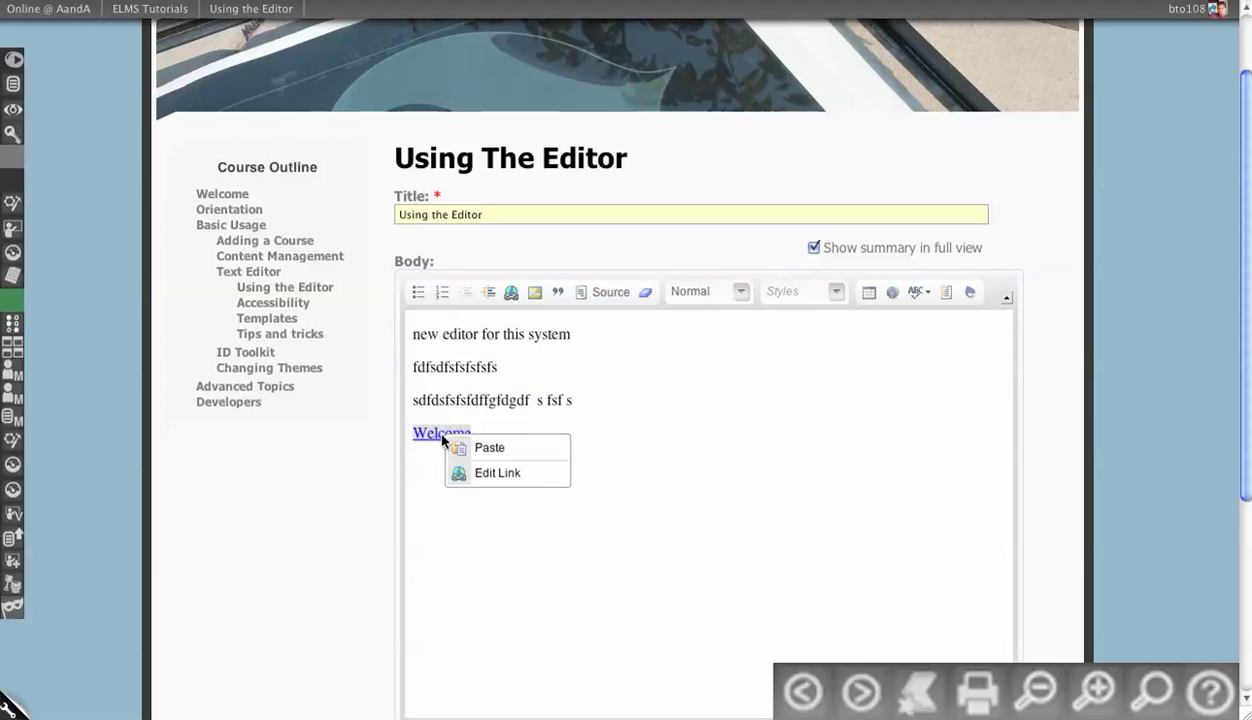
{"action": "left_click", "coordinate": [491, 472]}
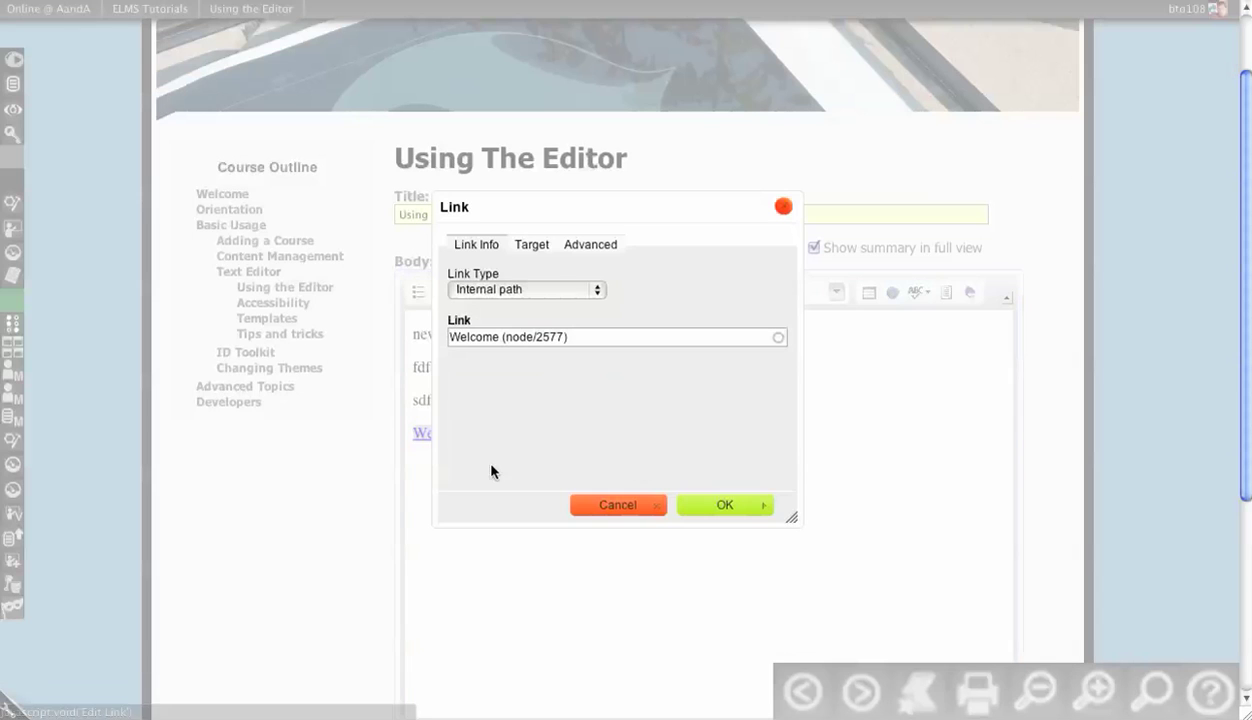
{"action": "left_click", "coordinate": [539, 290]}
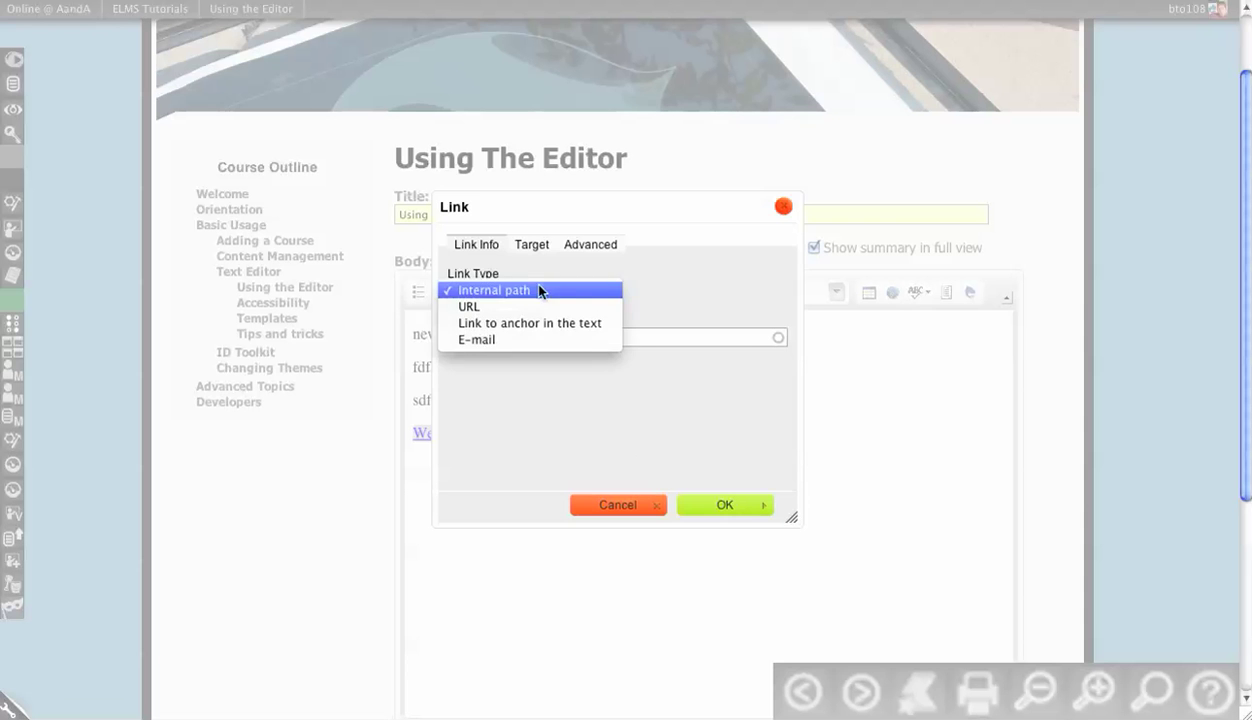
{"action": "left_click", "coordinate": [553, 310]}
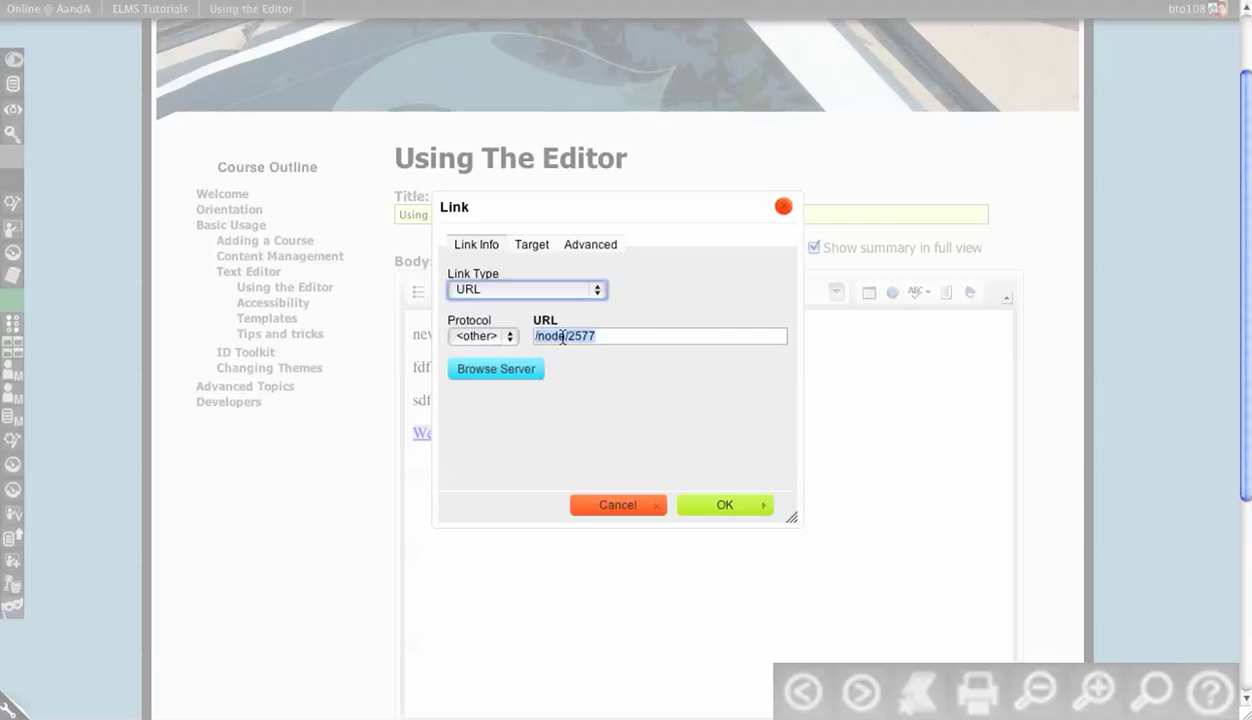
{"action": "left_click", "coordinate": [479, 338]}
{"action": "left_click_drag", "start_coordinate": [476, 336], "coordinate": [620, 346]}
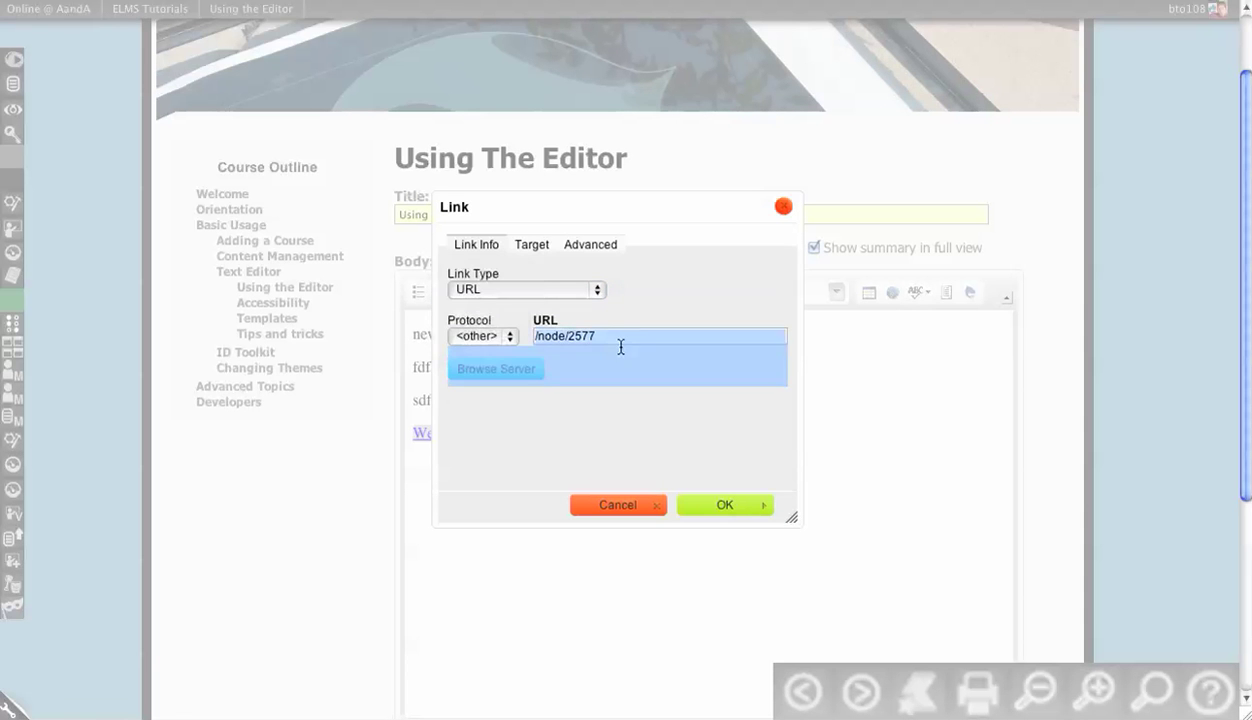
{"action": "left_click", "coordinate": [652, 327]}
{"action": "triple_click", "coordinate": [671, 339]}
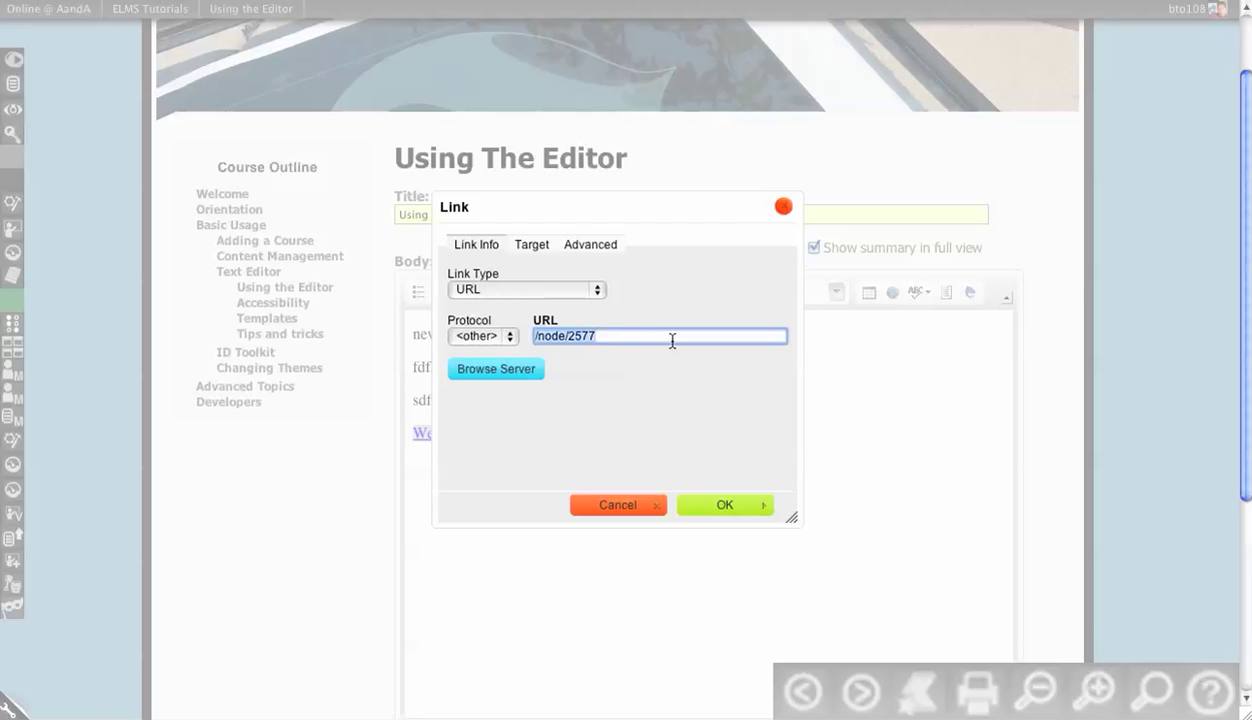
{"action": "type", "text": "http://drupal"}
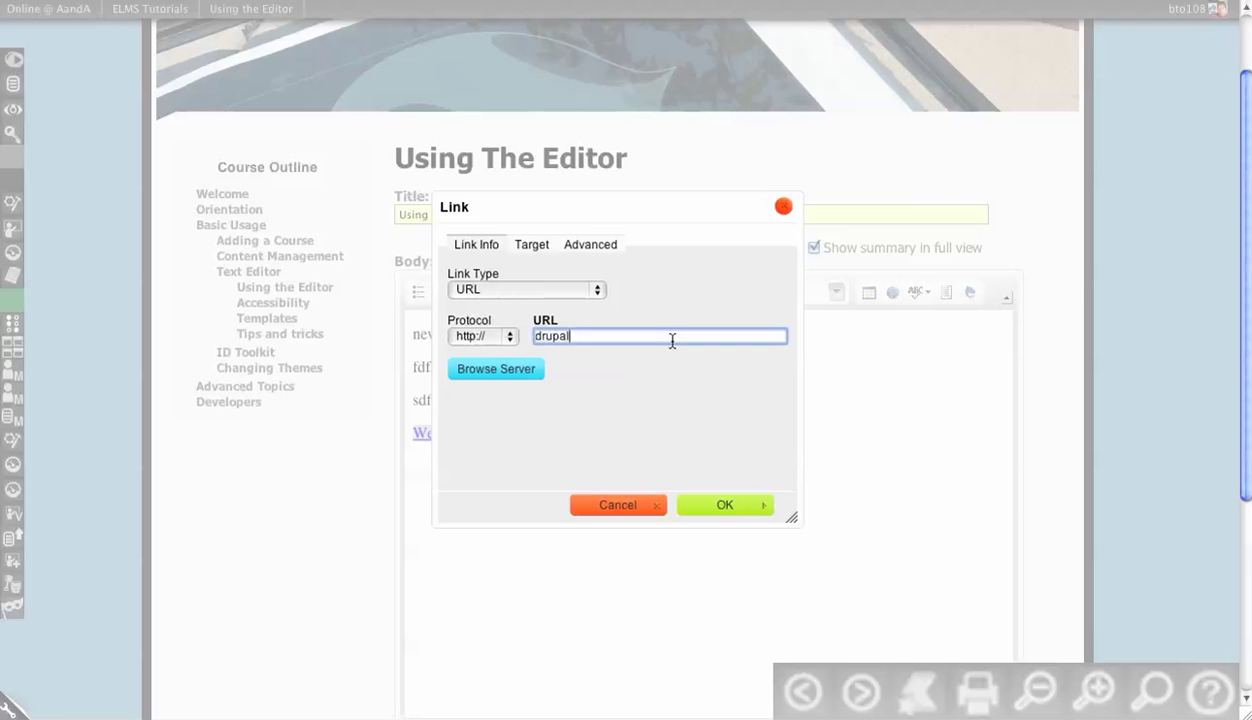
Step: Try the E-mail and anchor link types, then switch back to URL
{"action": "left_click", "coordinate": [572, 290]}
{"action": "left_click", "coordinate": [697, 412]}
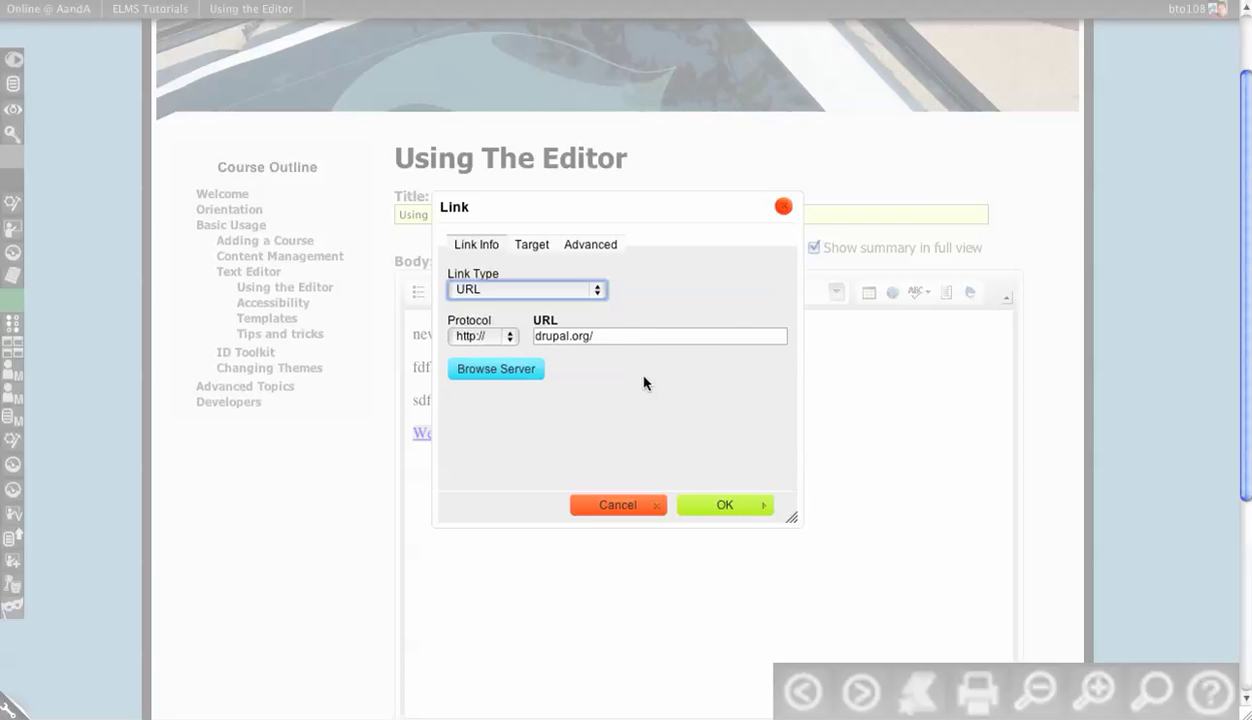
{"action": "left_click", "coordinate": [540, 289]}
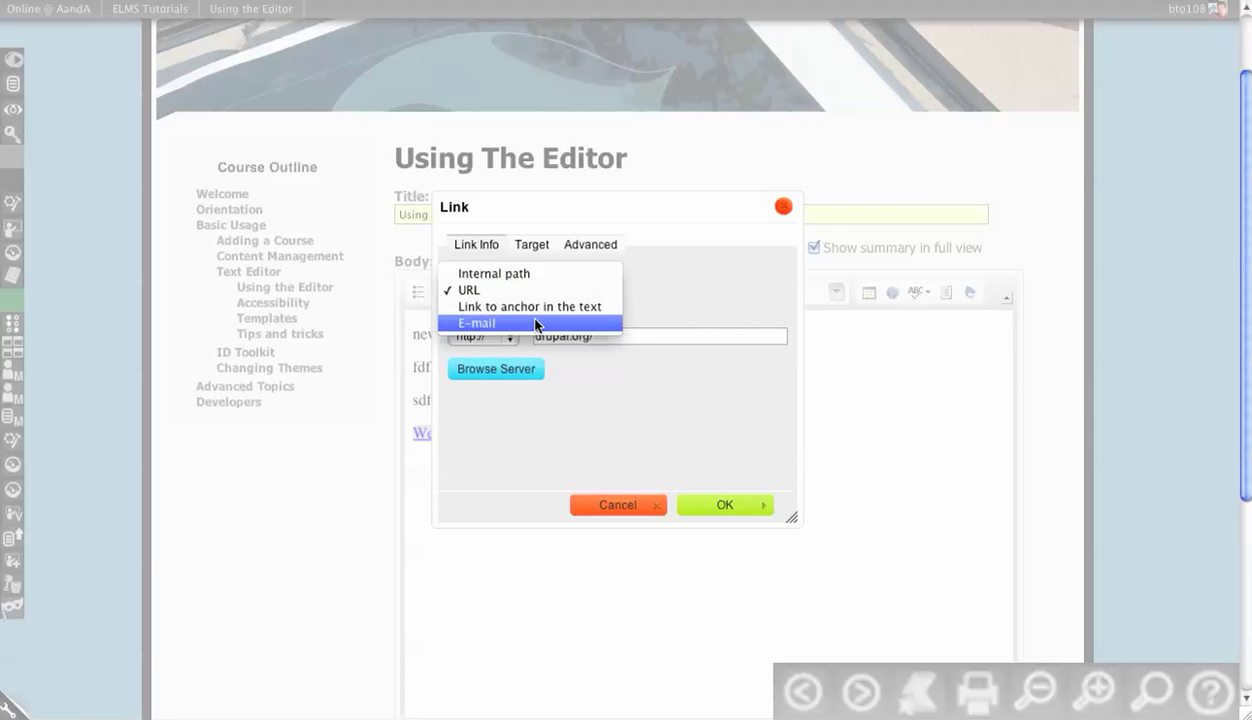
{"action": "left_click", "coordinate": [537, 323]}
{"action": "left_click", "coordinate": [525, 289]}
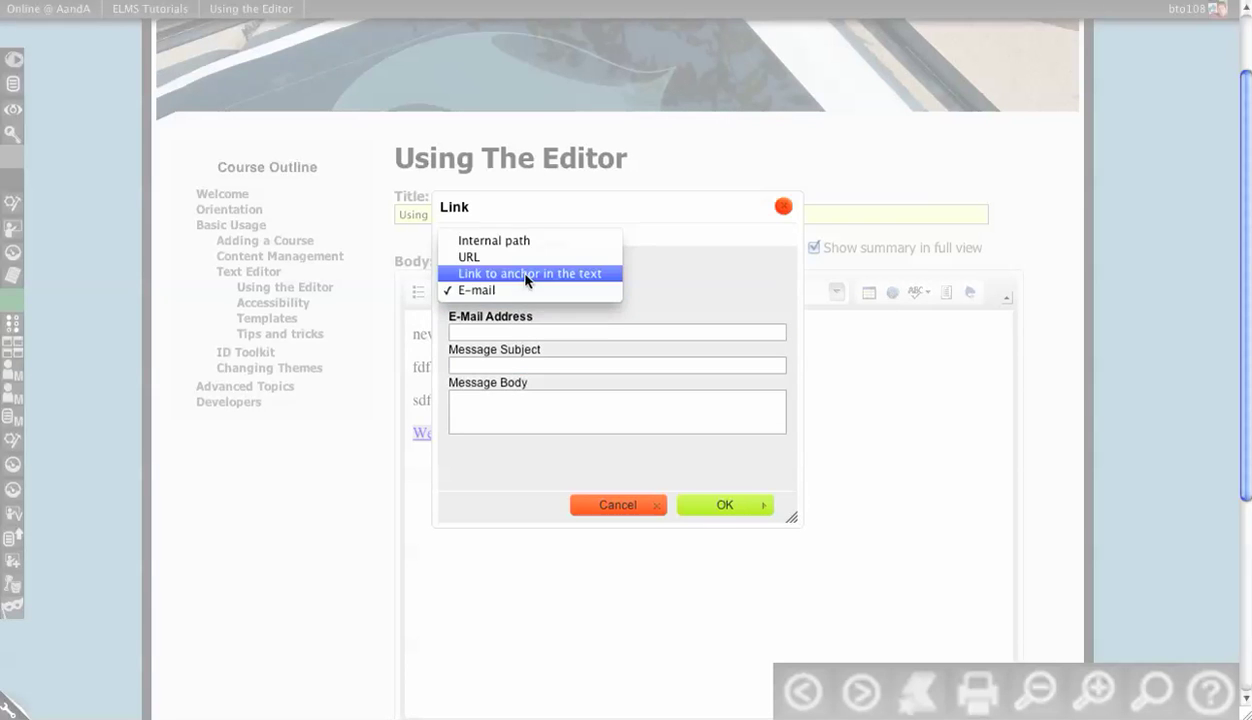
{"action": "left_click", "coordinate": [520, 272]}
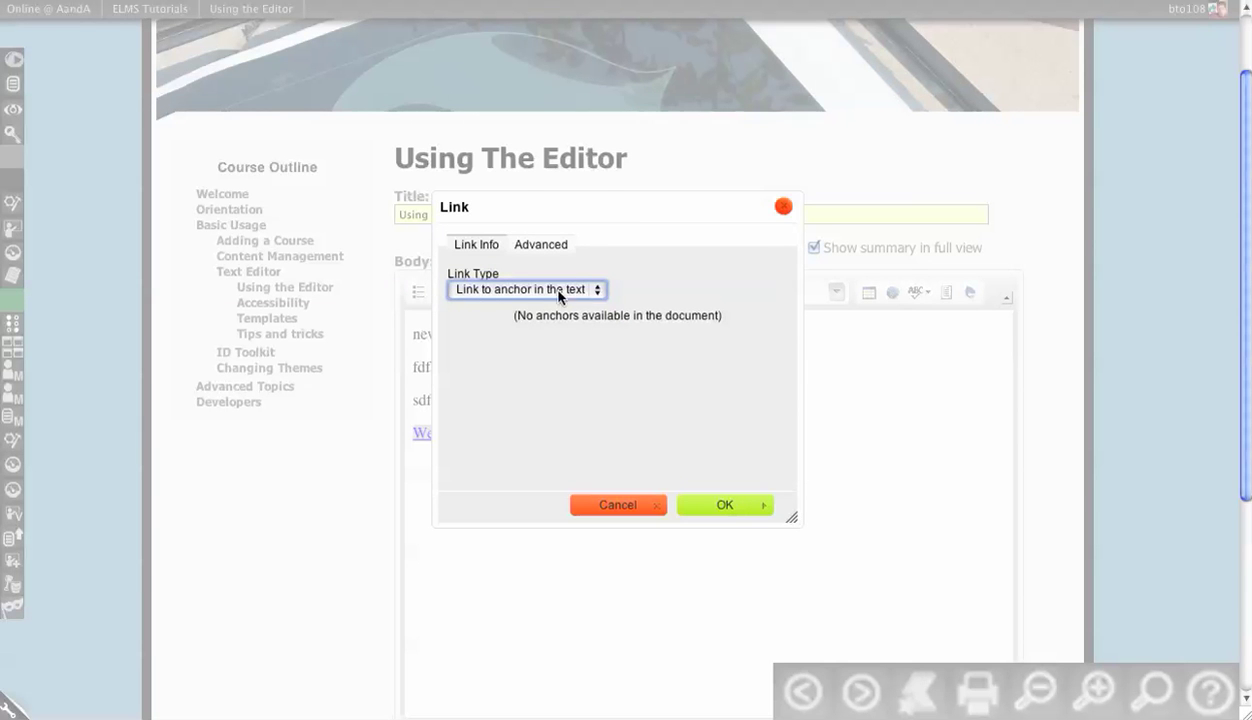
{"action": "left_click", "coordinate": [536, 322]}
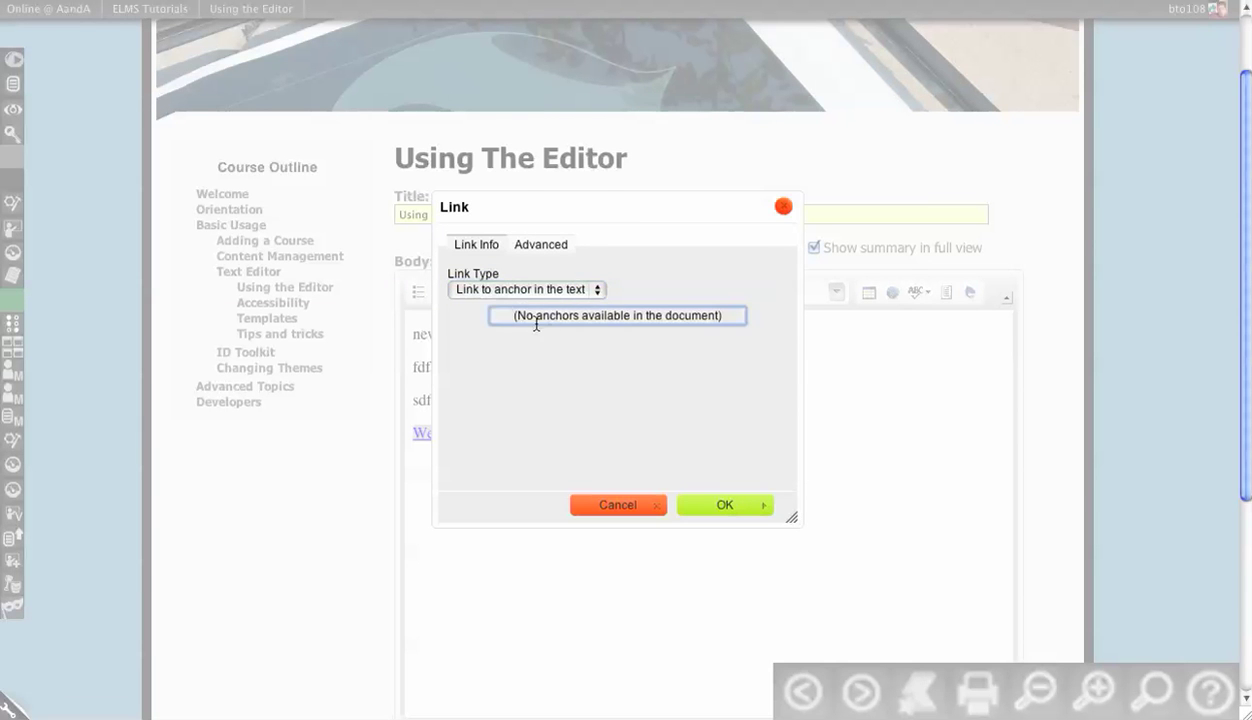
{"action": "left_click", "coordinate": [492, 291]}
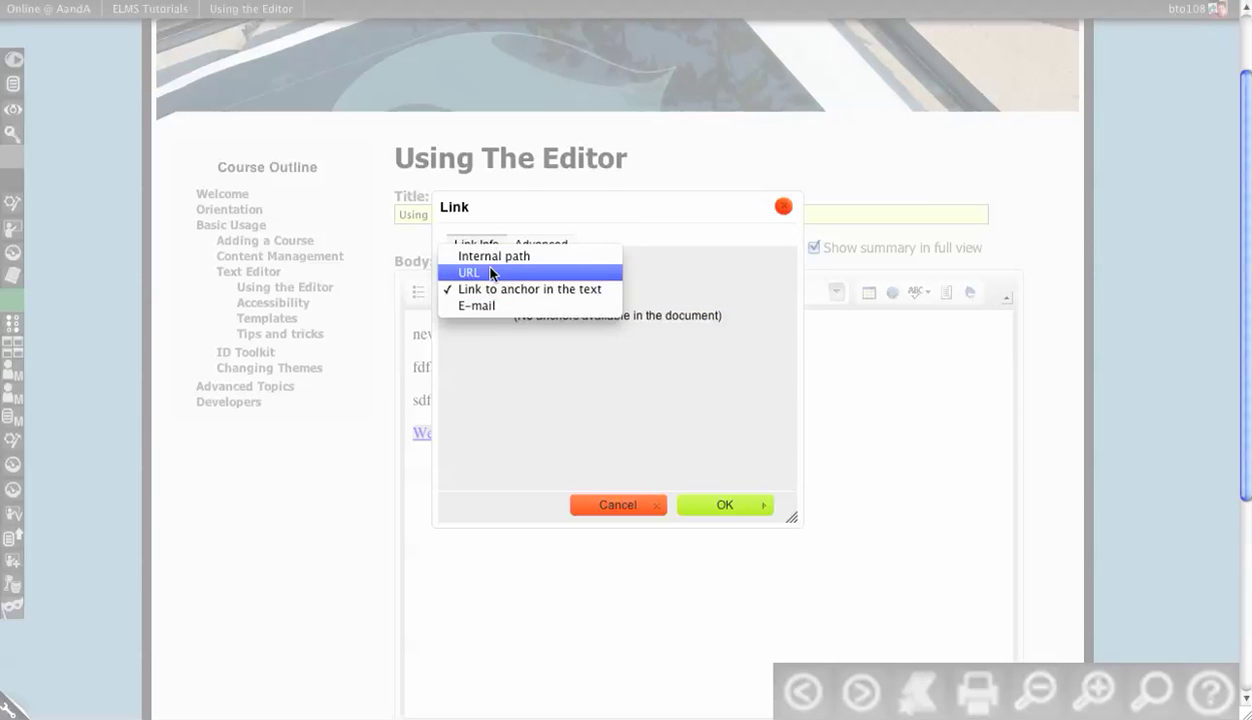
{"action": "left_click", "coordinate": [490, 272]}
{"action": "left_click", "coordinate": [522, 246]}
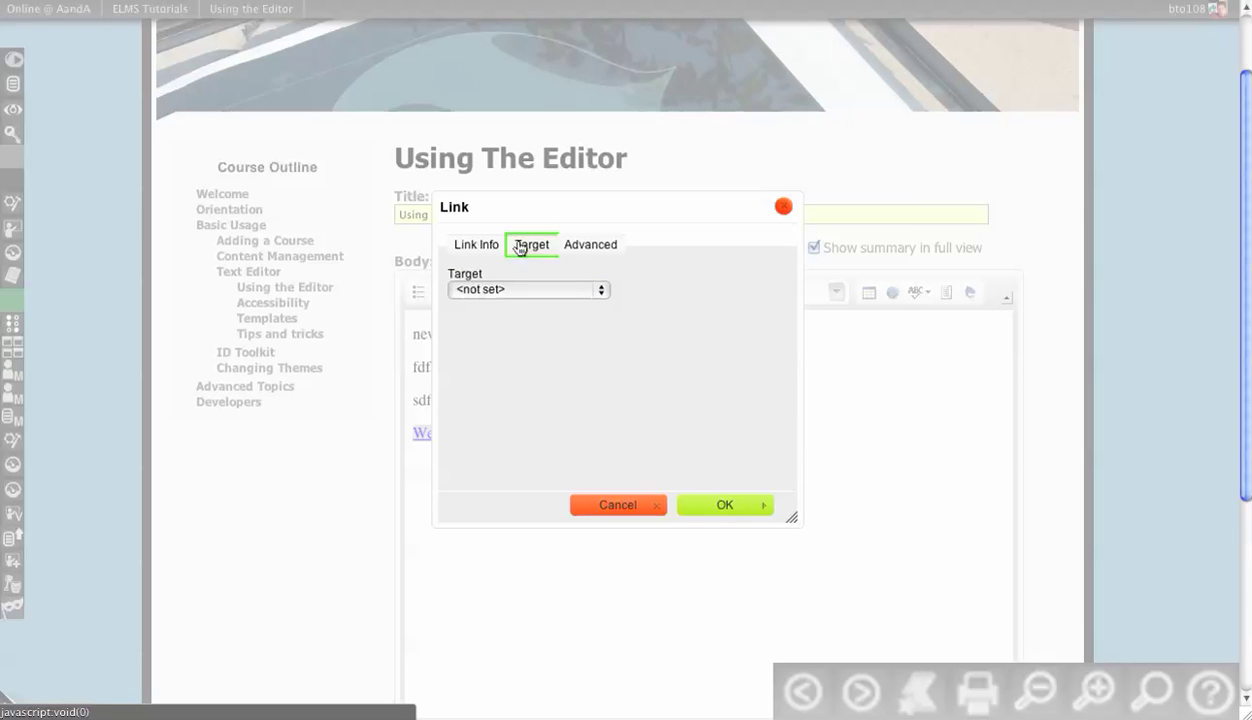
{"action": "left_click", "coordinate": [522, 291]}
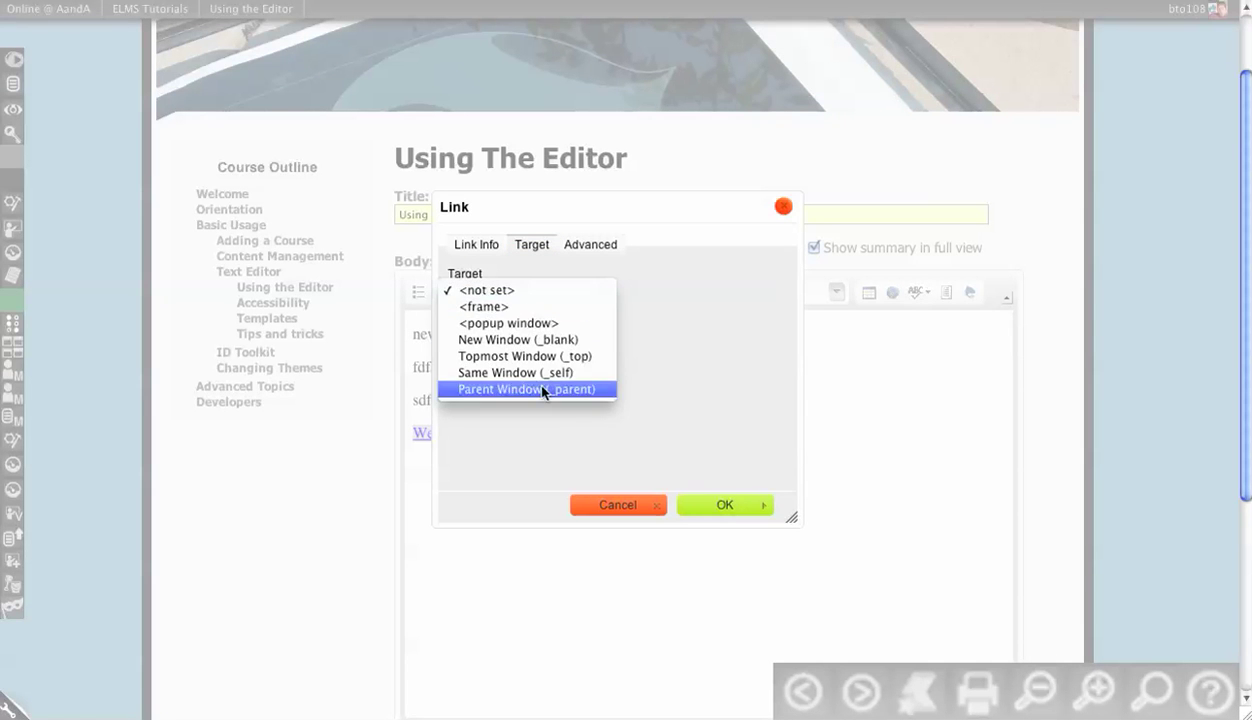
{"action": "left_click", "coordinate": [651, 266]}
{"action": "left_click", "coordinate": [600, 249]}
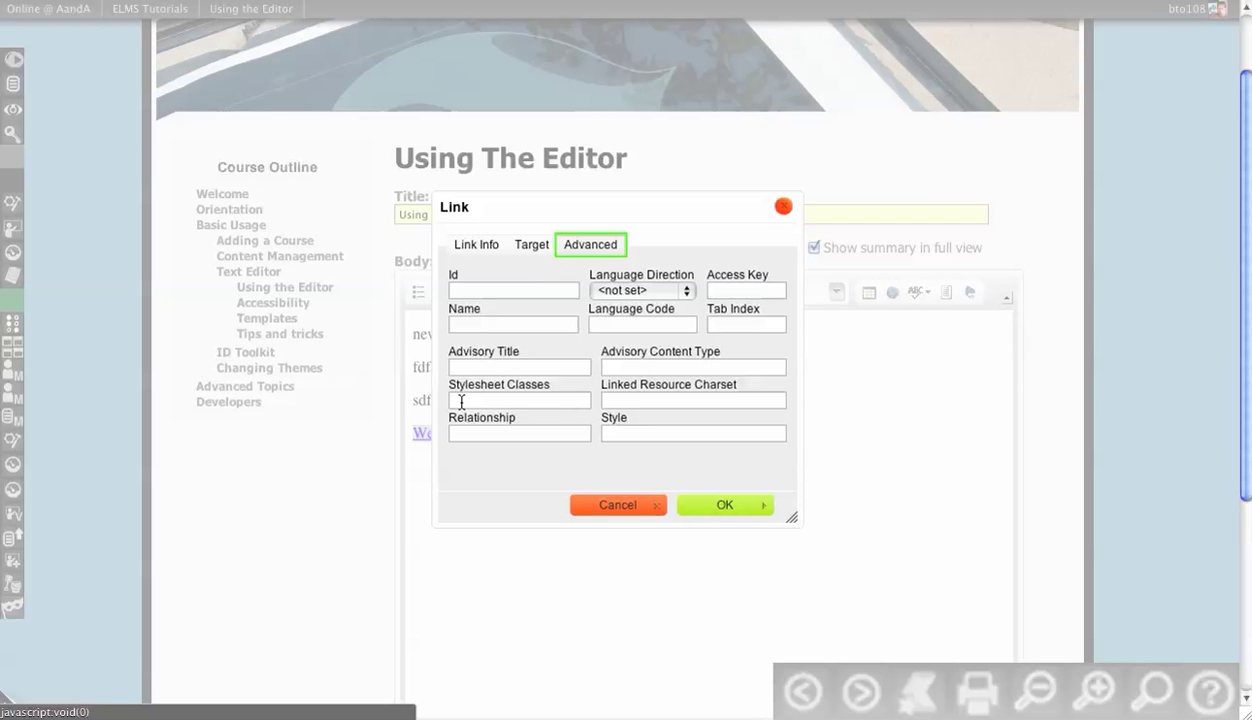
{"action": "left_click", "coordinate": [458, 325]}
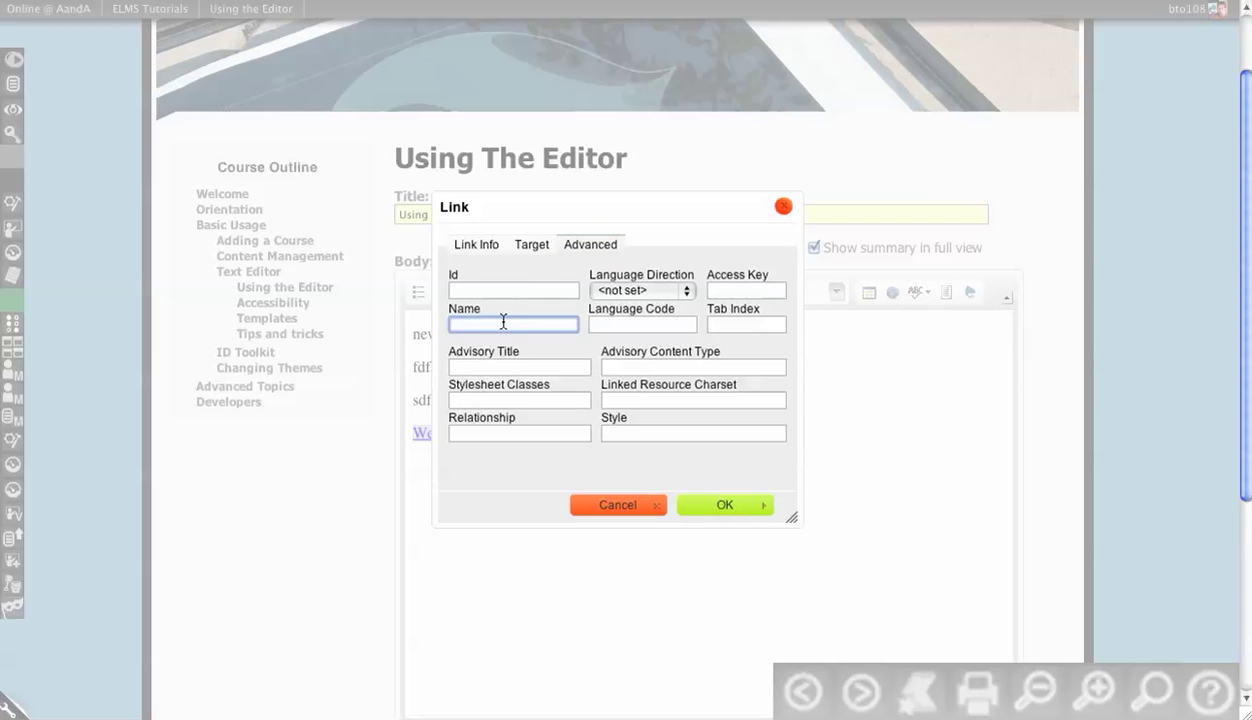
{"action": "left_click", "coordinate": [494, 289]}
{"action": "left_click", "coordinate": [541, 327]}
{"action": "left_click", "coordinate": [468, 250]}
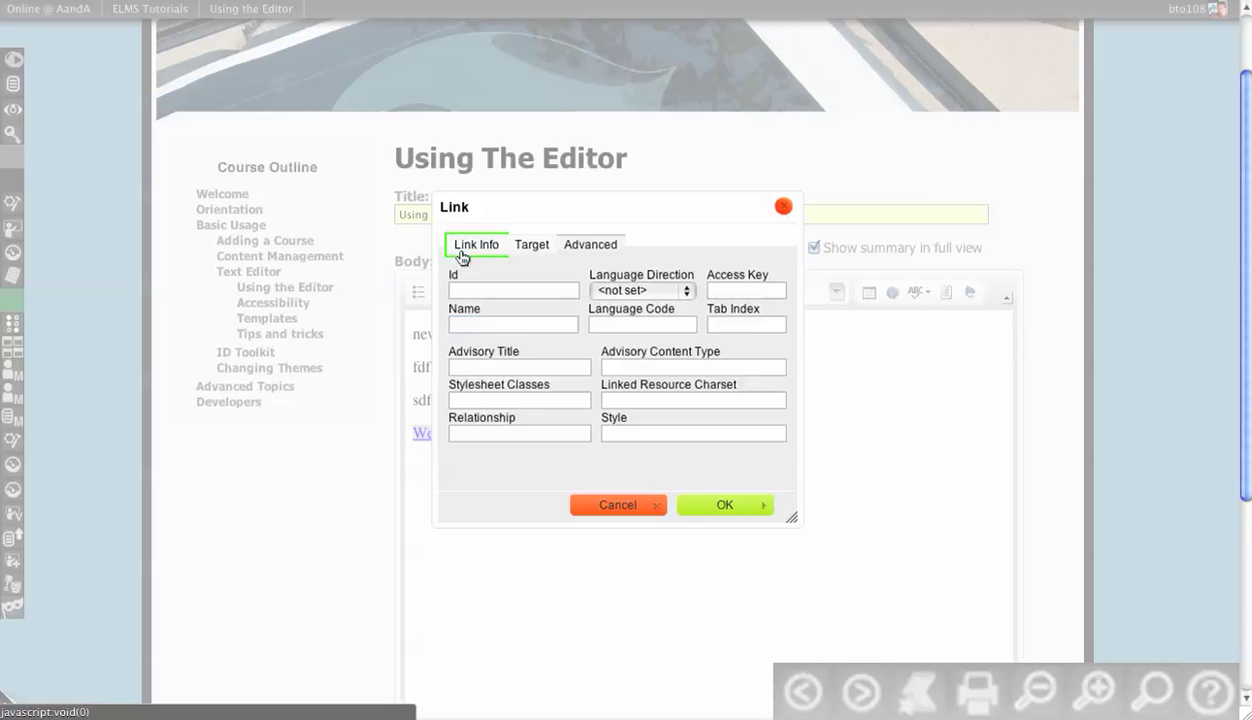
{"action": "left_click", "coordinate": [741, 500]}
{"action": "key", "text": "ctrl+l"}
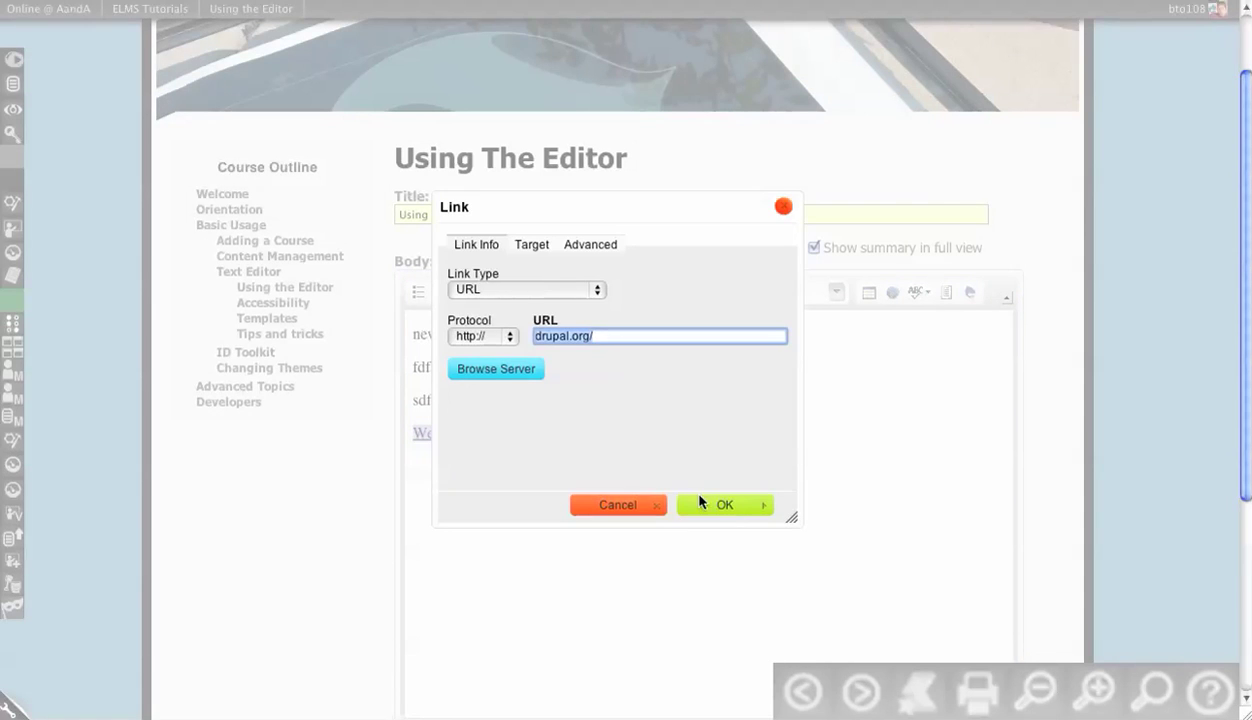
{"action": "left_click", "coordinate": [783, 206]}
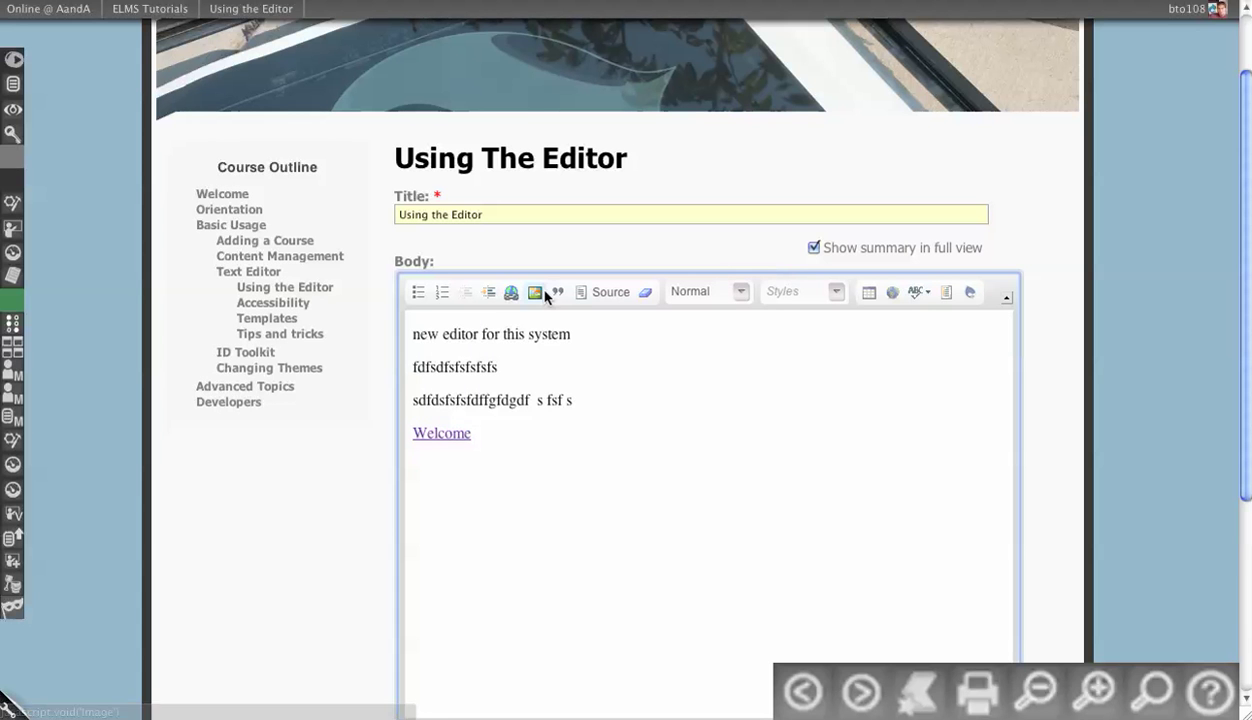
Step: Below the Welcome link, start an image with empty alternative text and open Browse Server
{"action": "key", "text": "Return"}
{"action": "key", "text": "Return"}
{"action": "key", "text": "BackSpace"}
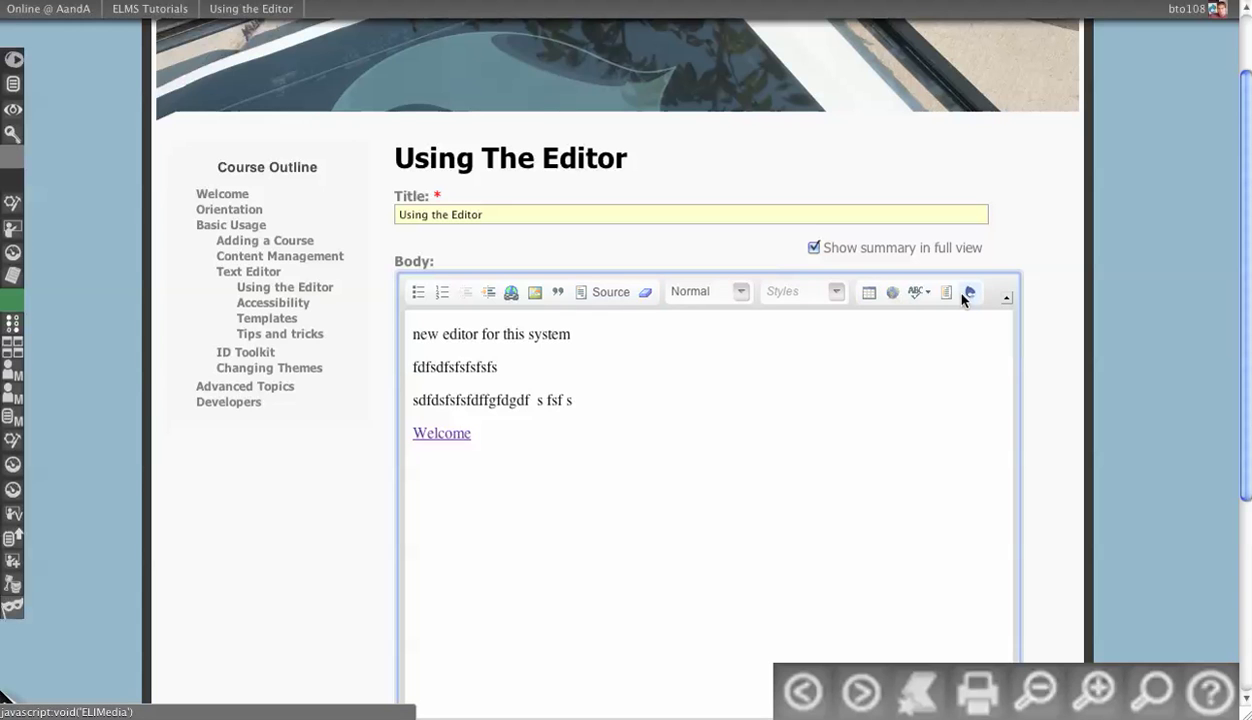
{"action": "scroll", "coordinate": [964, 300], "scroll_direction": "down", "scroll_amount": 1}
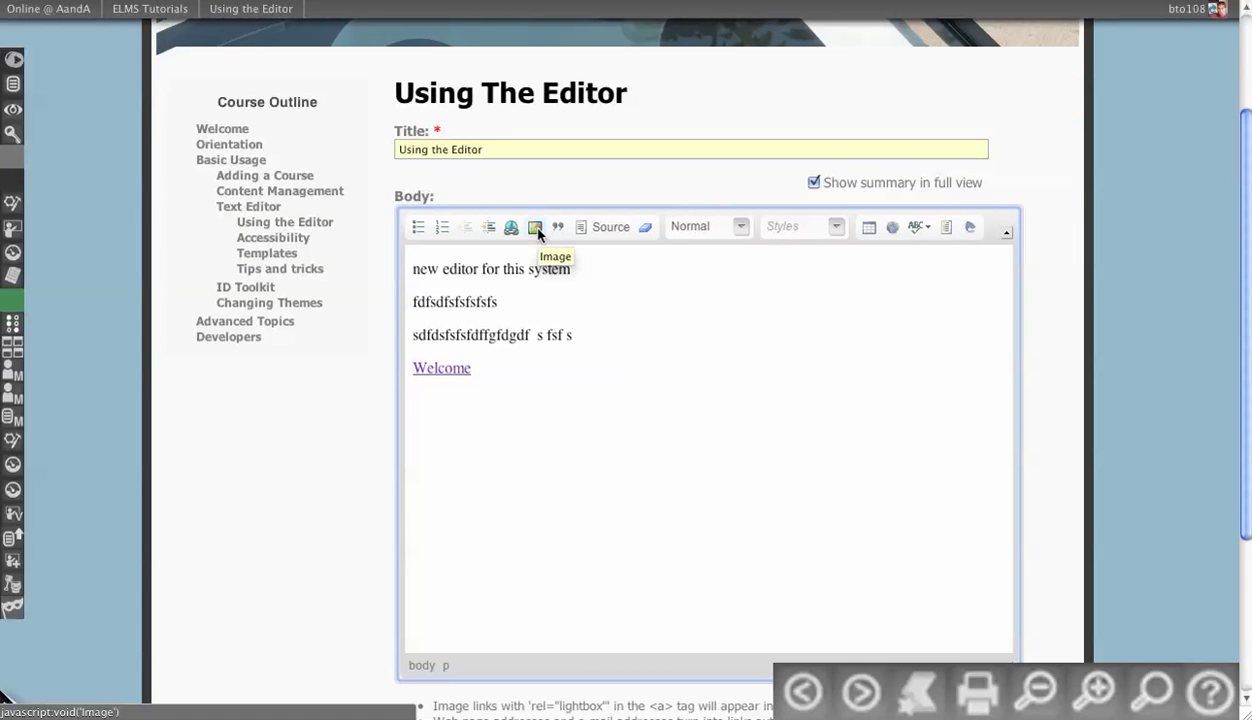
{"action": "left_click", "coordinate": [533, 229]}
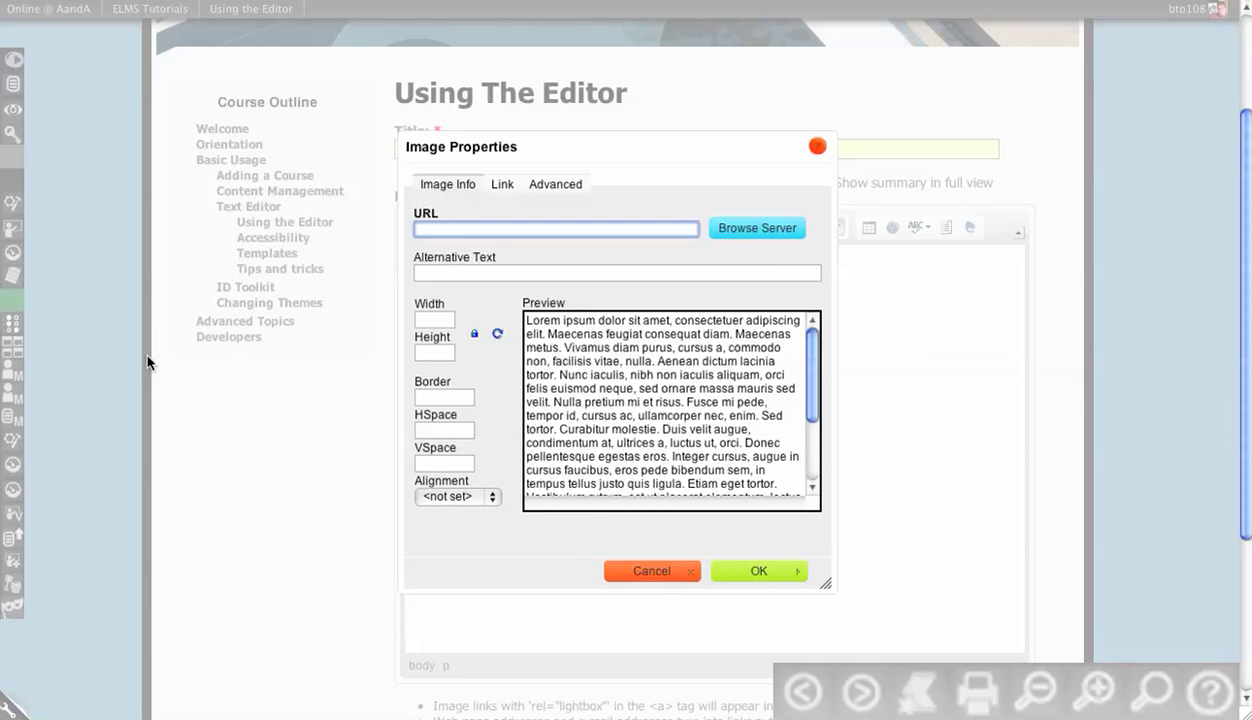
{"action": "left_click", "coordinate": [476, 273]}
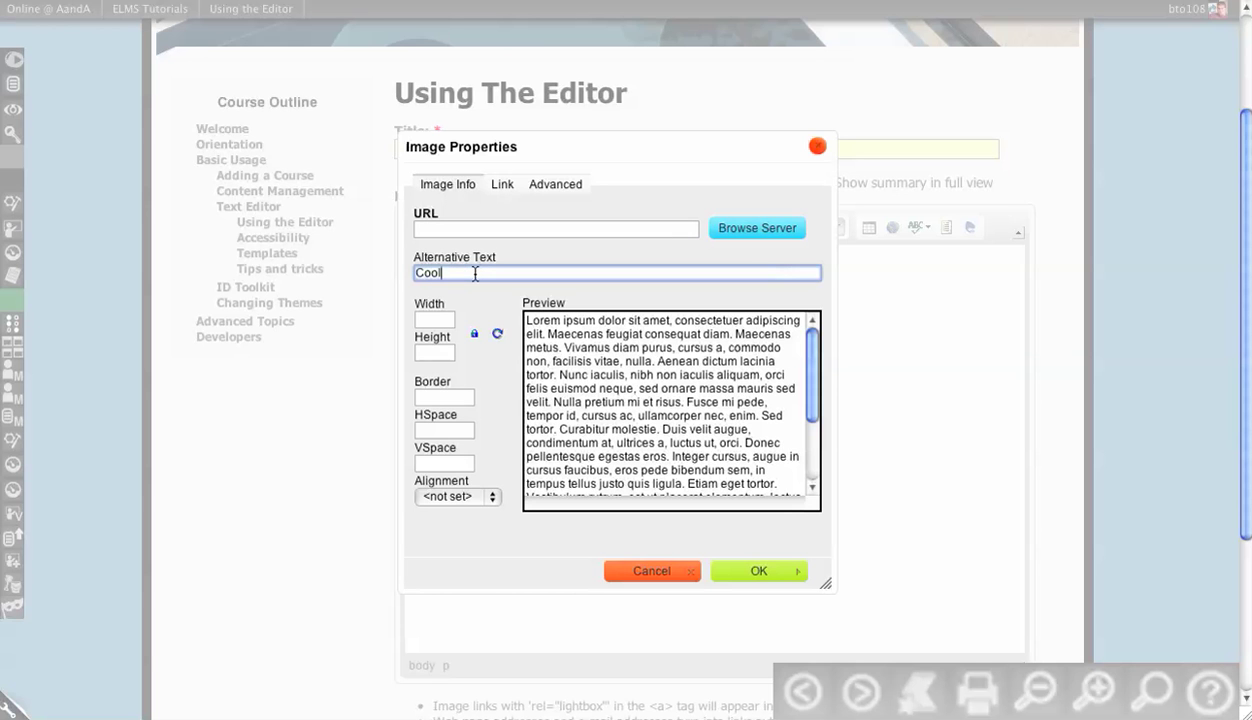
{"action": "key", "text": "BackSpace"}
{"action": "key", "text": "BackSpace"}
{"action": "key", "text": "BackSpace"}
{"action": "key", "text": "BackSpace"}
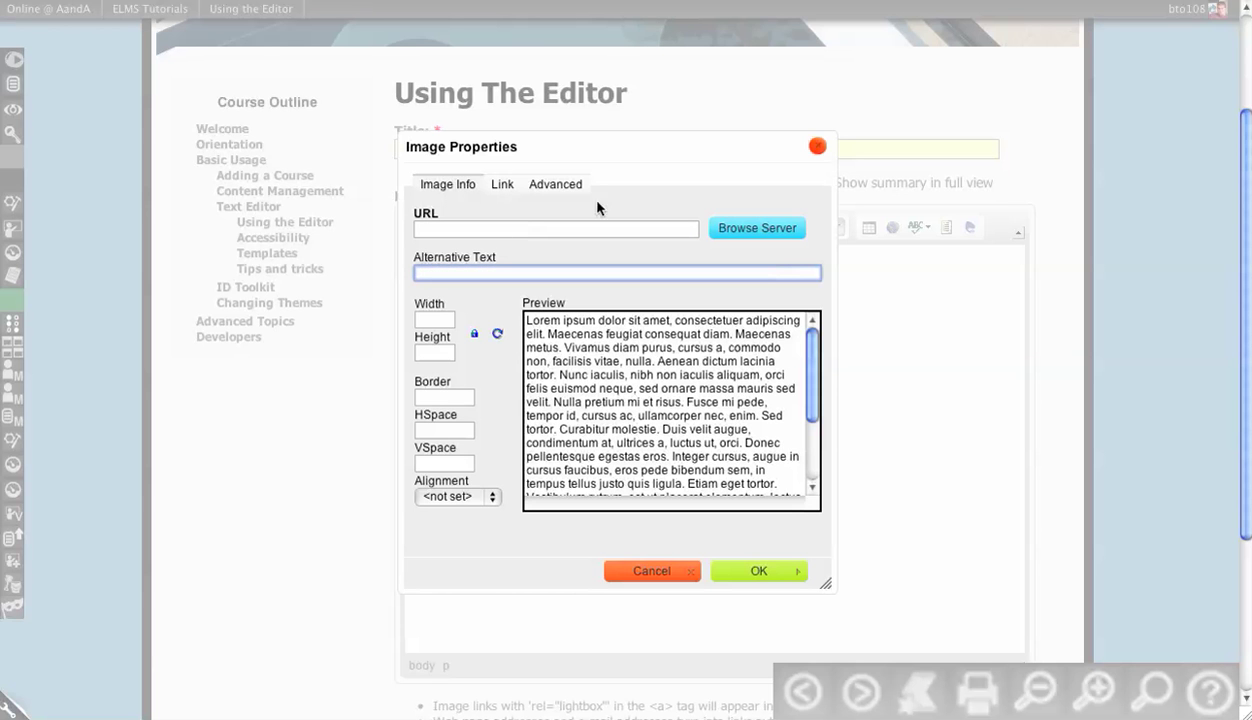
{"action": "left_click", "coordinate": [716, 228]}
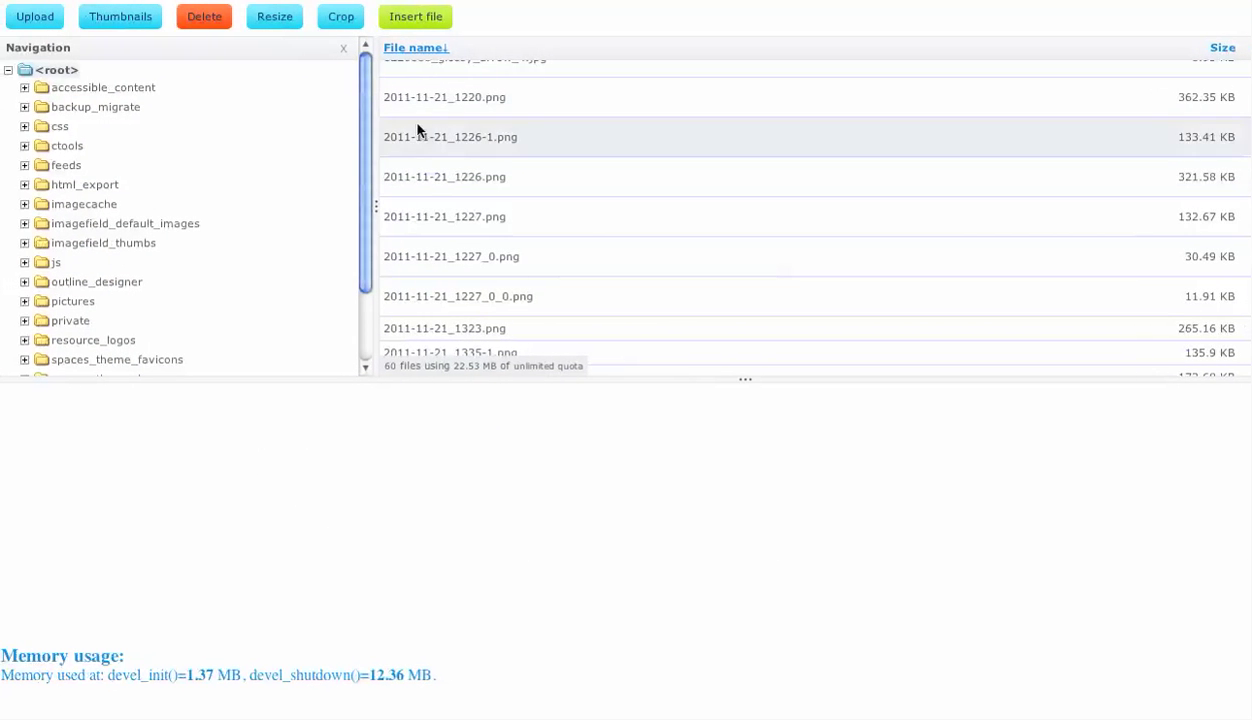
{"action": "left_click", "coordinate": [472, 182]}
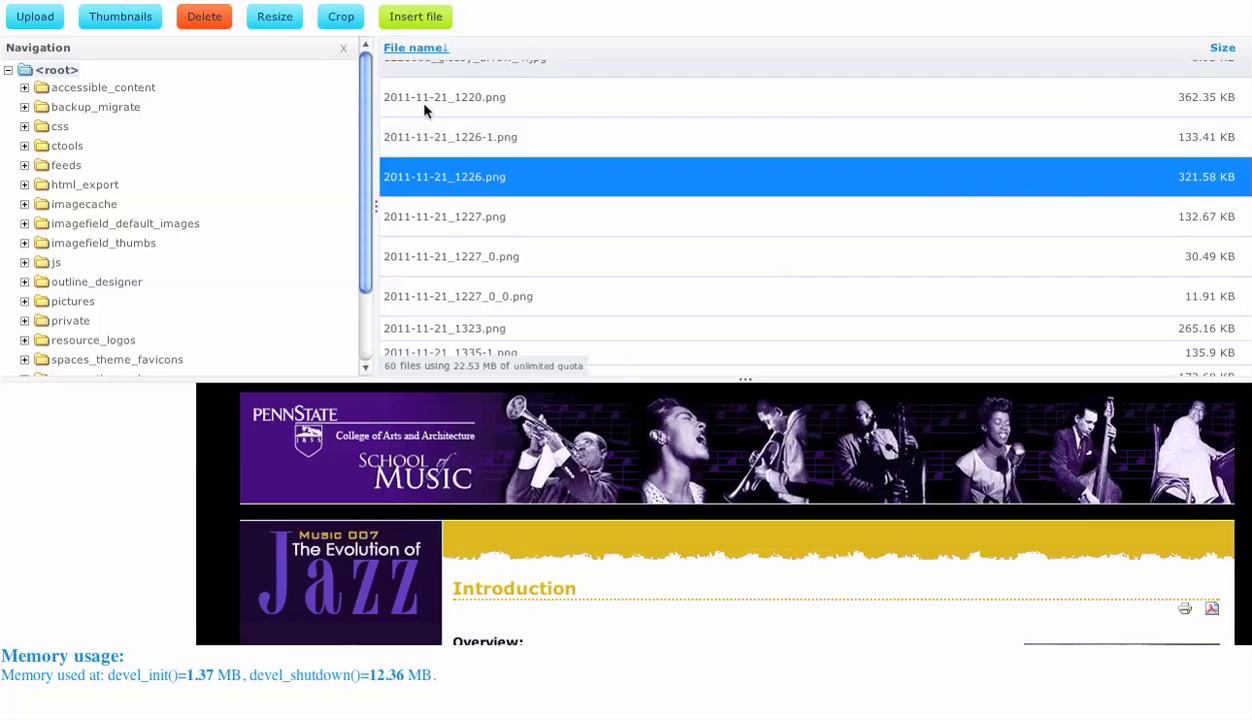
{"action": "left_click", "coordinate": [343, 24]}
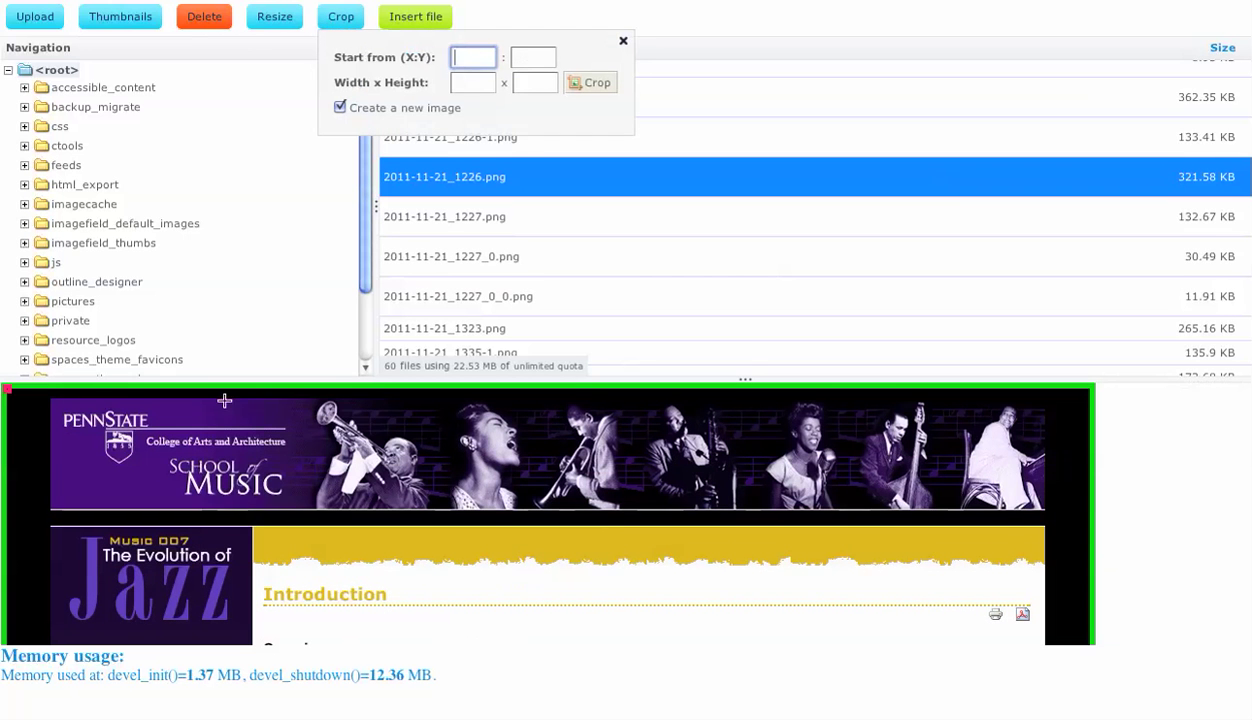
{"action": "left_click_drag", "start_coordinate": [60, 410], "coordinate": [308, 510]}
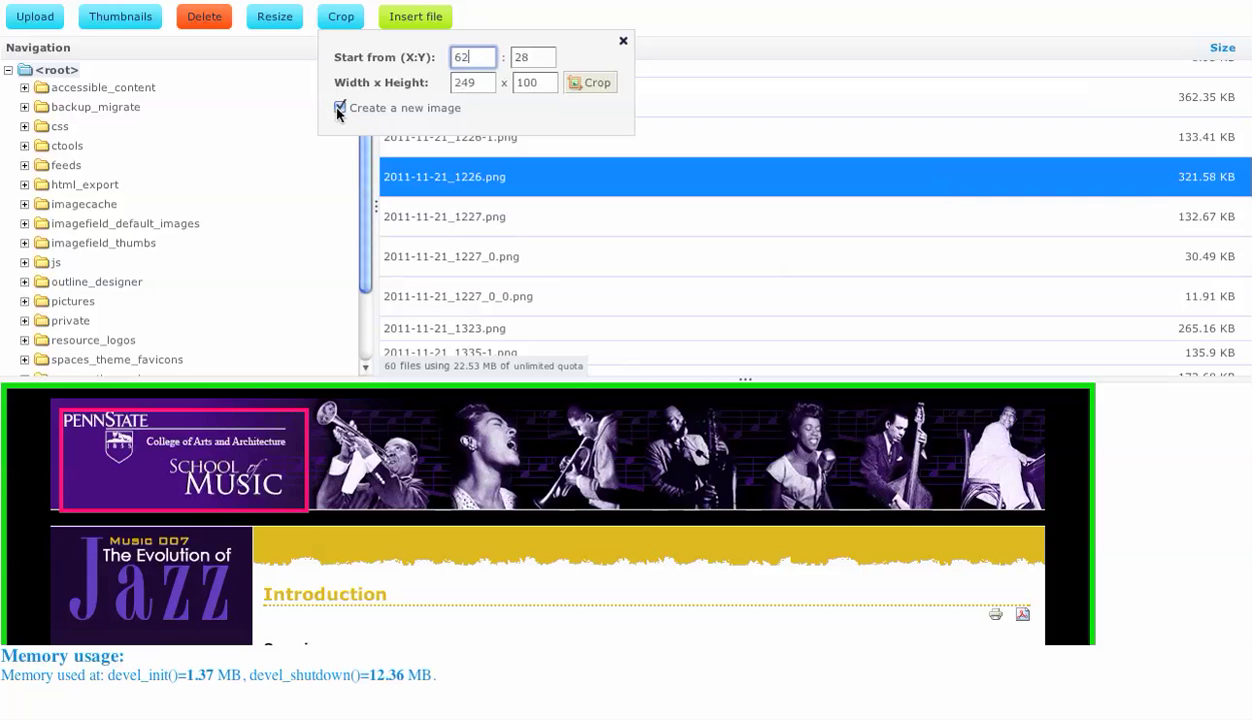
{"action": "left_click", "coordinate": [583, 85]}
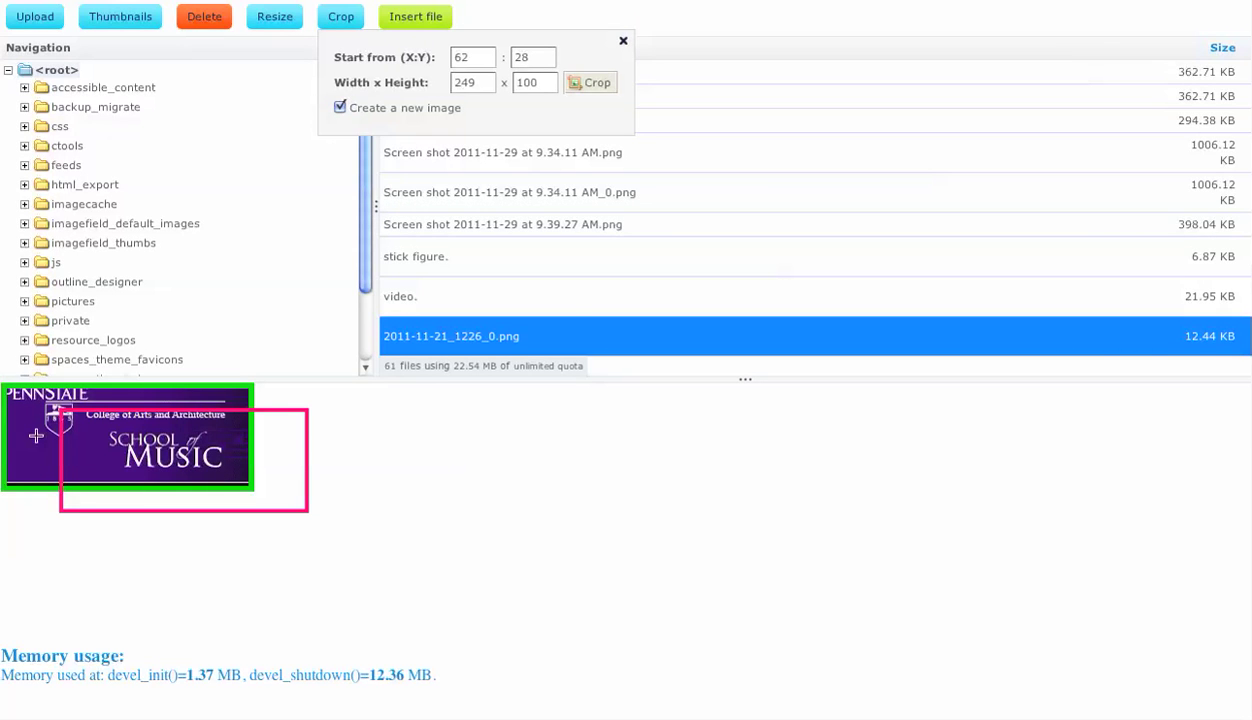
{"action": "left_click", "coordinate": [392, 16]}
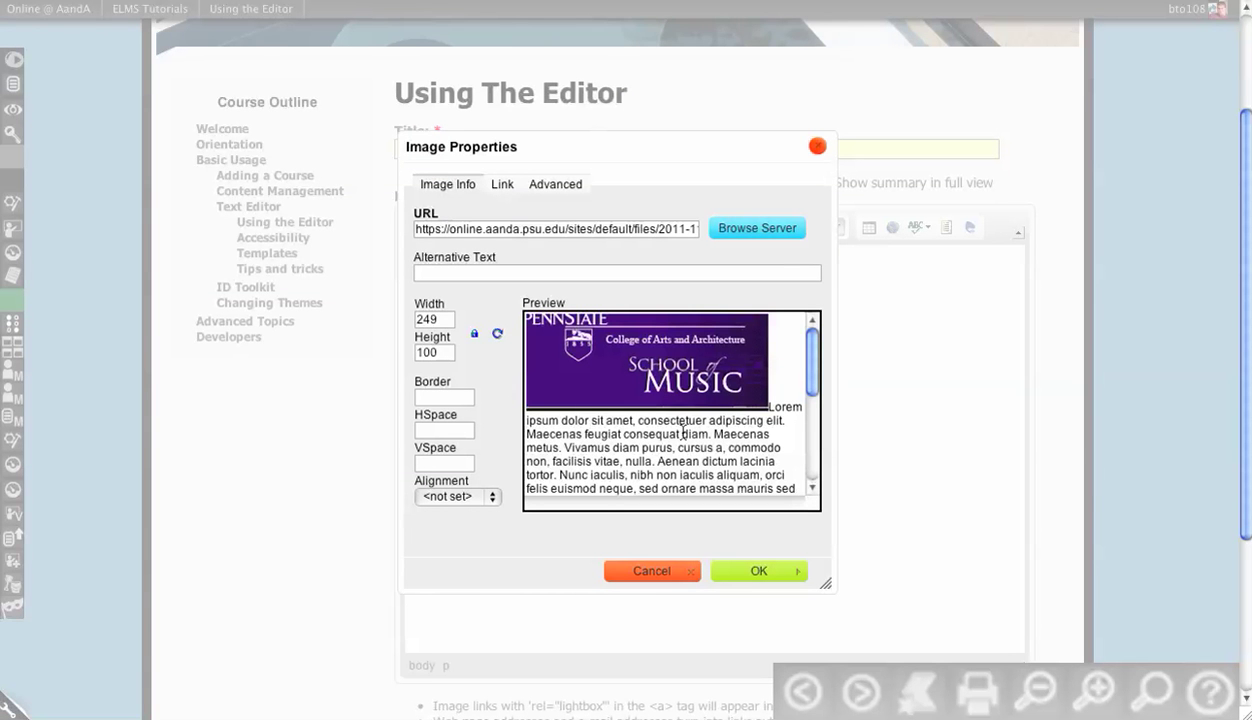
Step: Check the cropped image's width, height, link and advanced settings, then insert it unchanged
{"action": "left_click", "coordinate": [445, 320]}
{"action": "left_click", "coordinate": [447, 354]}
{"action": "left_click", "coordinate": [502, 184]}
{"action": "left_click", "coordinate": [463, 228]}
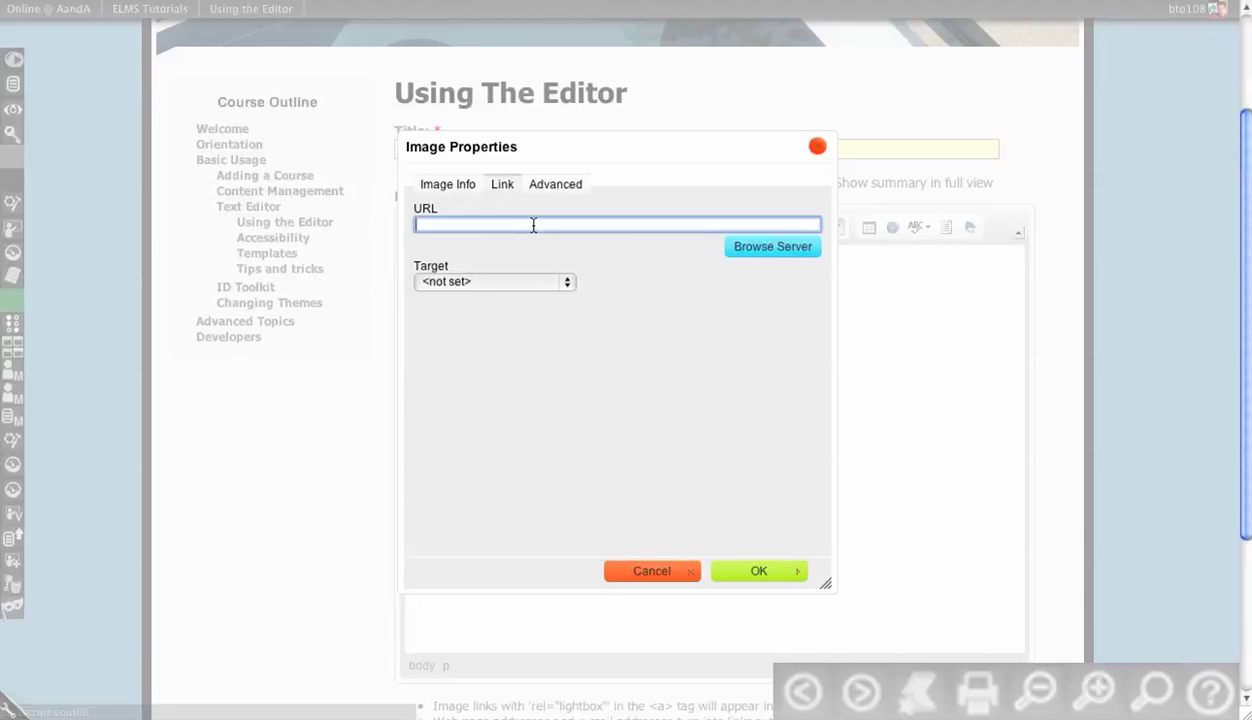
{"action": "left_click", "coordinate": [490, 282]}
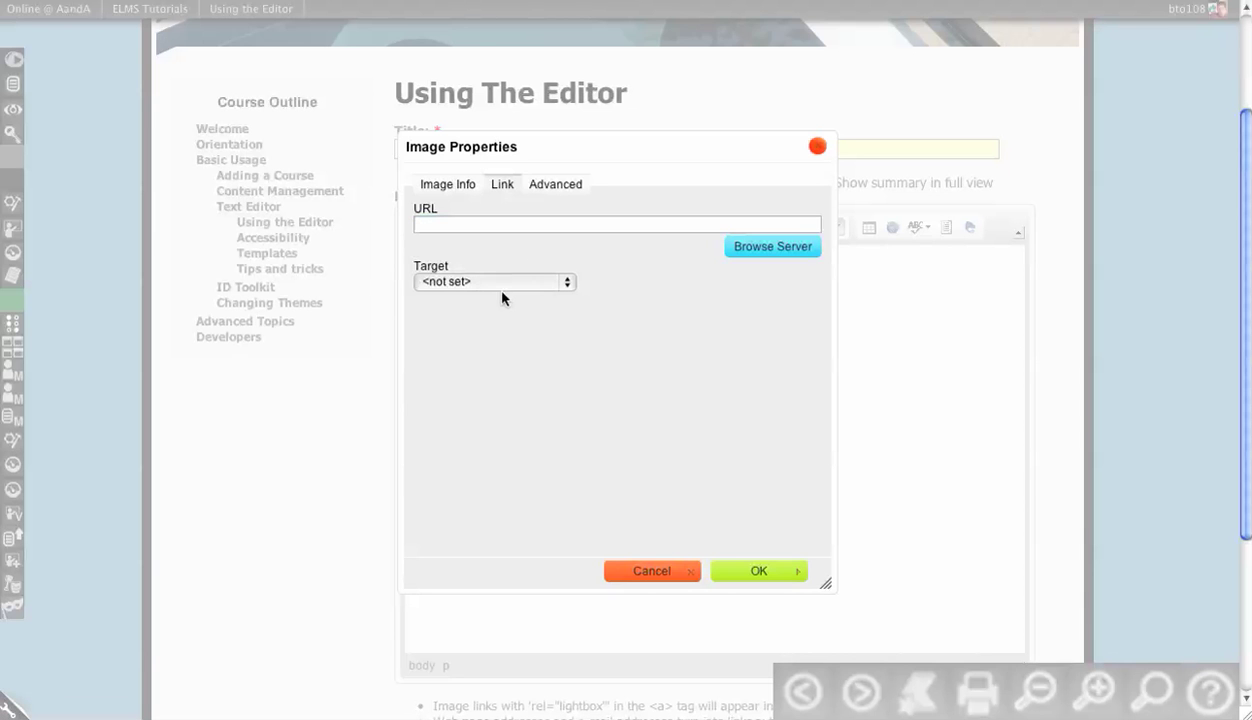
{"action": "left_click", "coordinate": [647, 283]}
{"action": "left_click", "coordinate": [547, 229]}
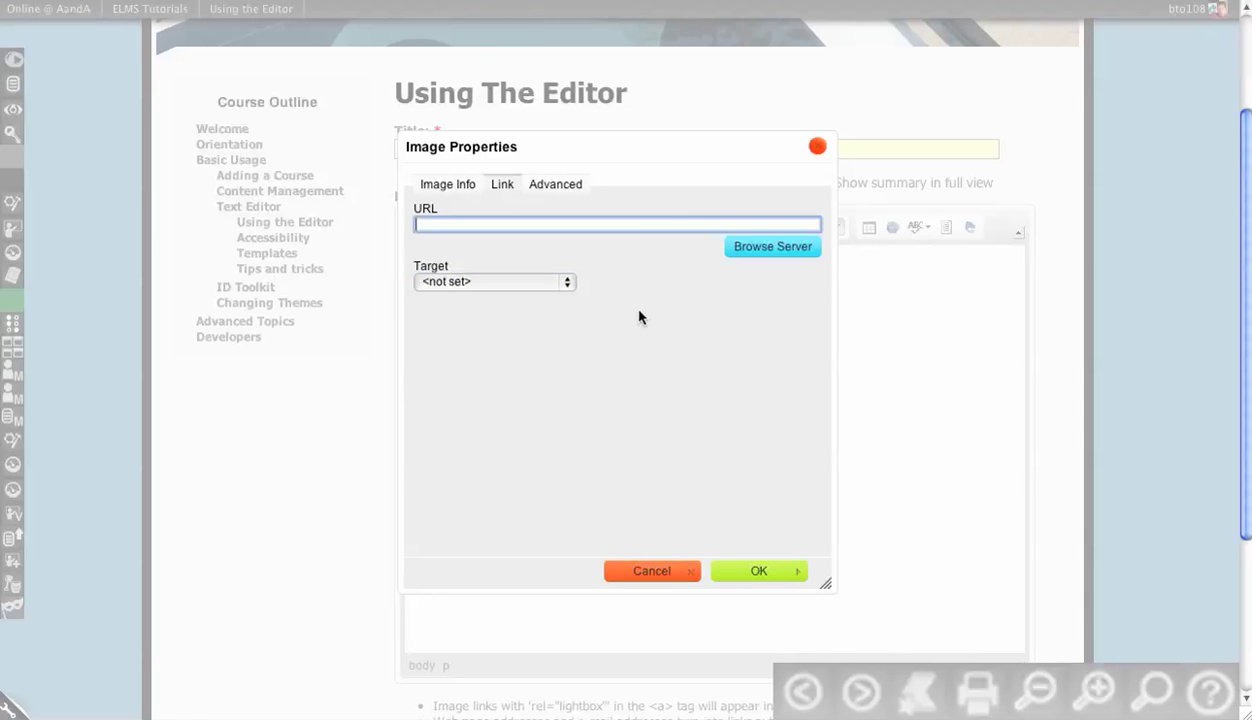
{"action": "left_click", "coordinate": [543, 184]}
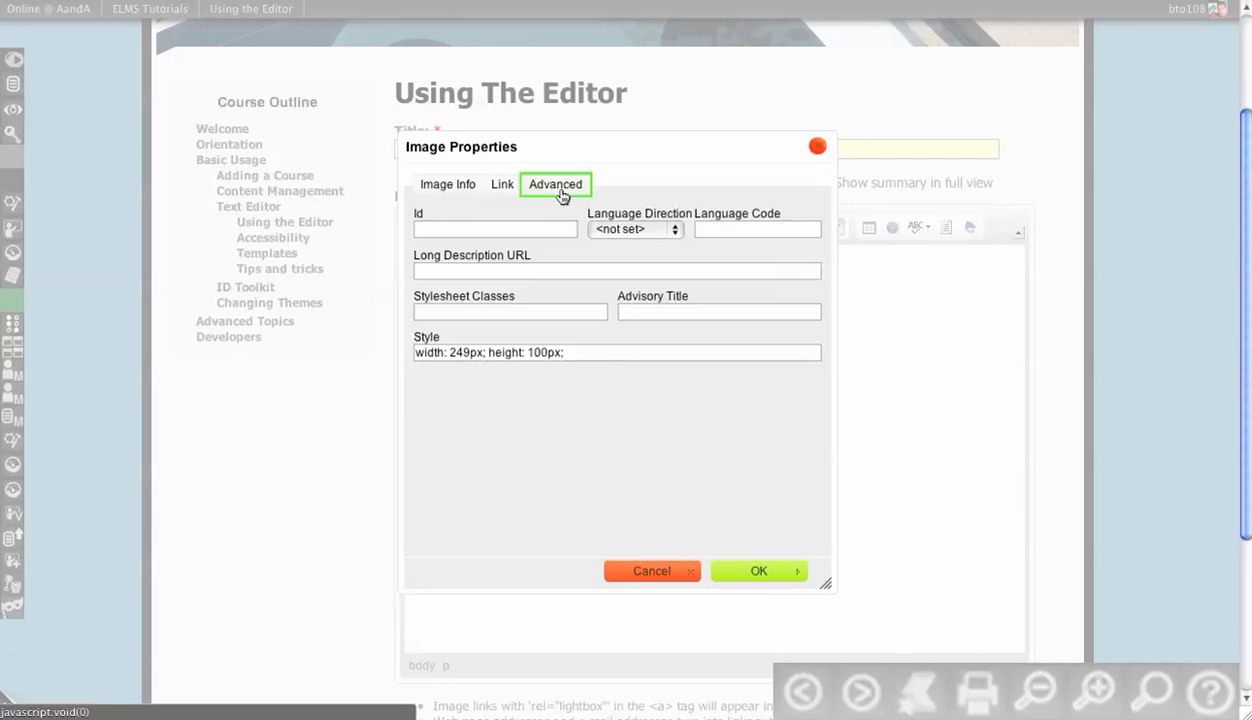
{"action": "left_click", "coordinate": [450, 190]}
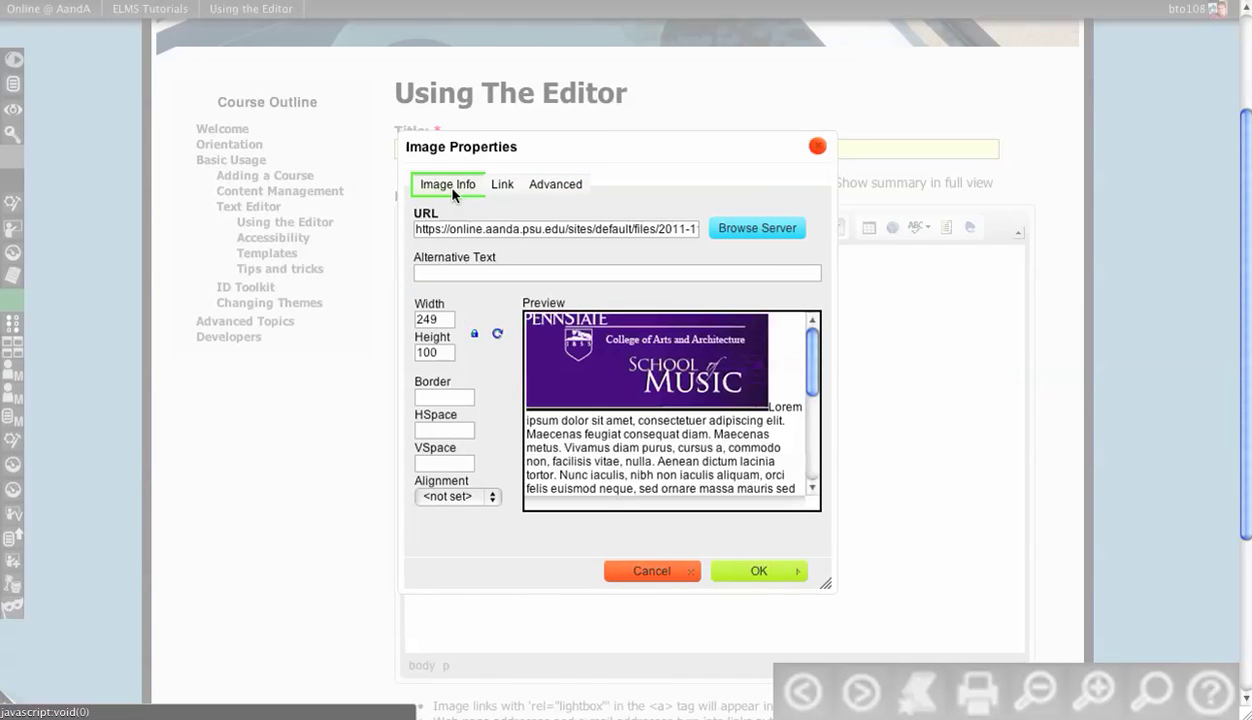
{"action": "left_click", "coordinate": [735, 568]}
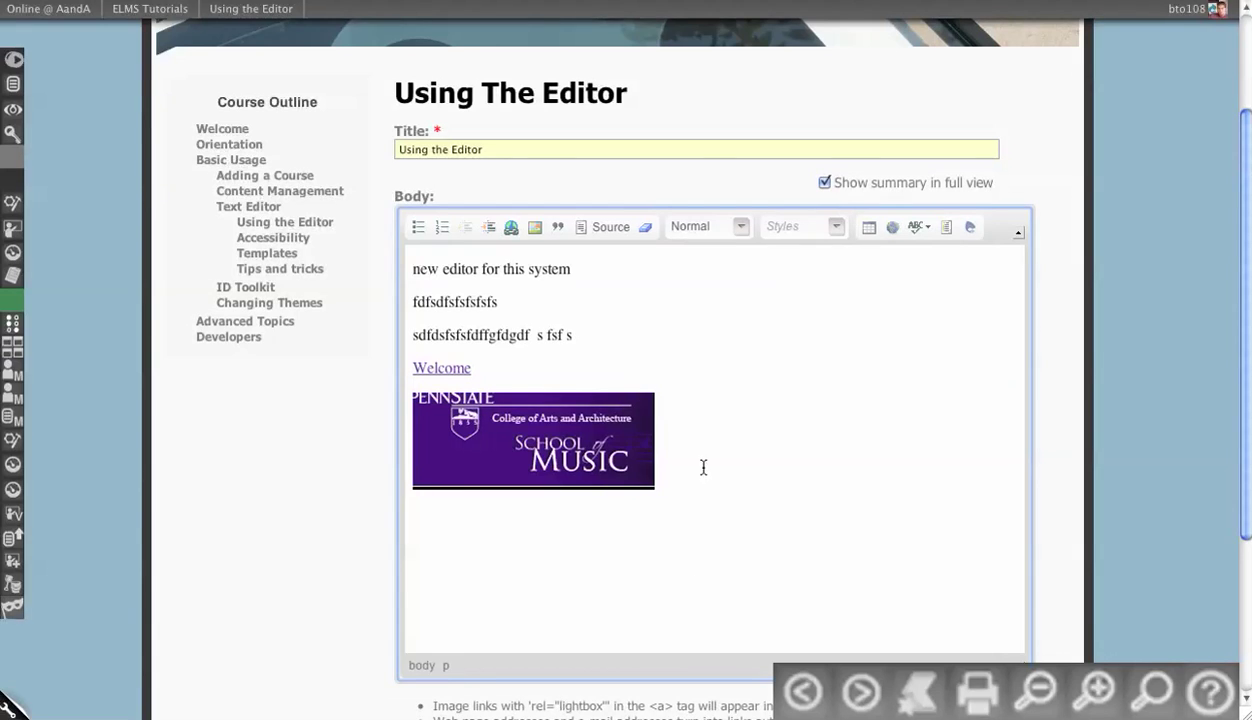
Step: Link the School of Music image to the Welcome page (node/2577), searched with 'wel'
{"action": "left_click", "coordinate": [541, 415]}
{"action": "right_click", "coordinate": [541, 415]}
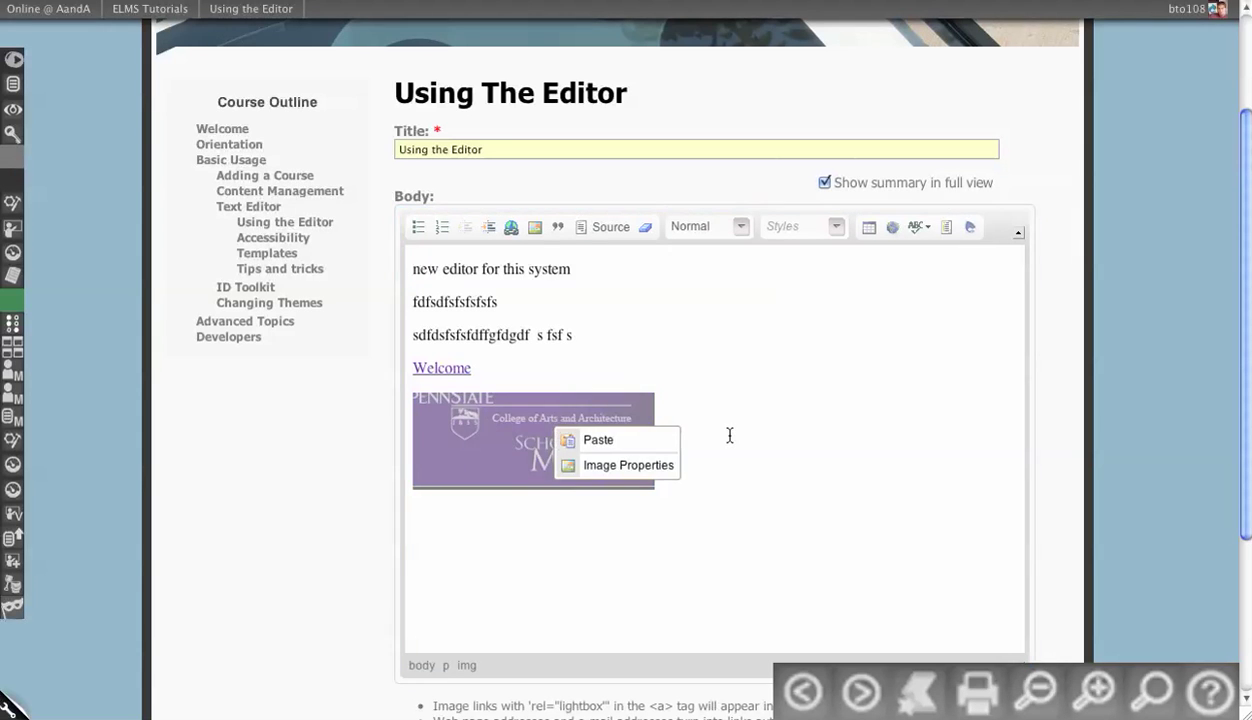
{"action": "left_click", "coordinate": [711, 419]}
{"action": "left_click", "coordinate": [545, 440]}
{"action": "left_click", "coordinate": [510, 227]}
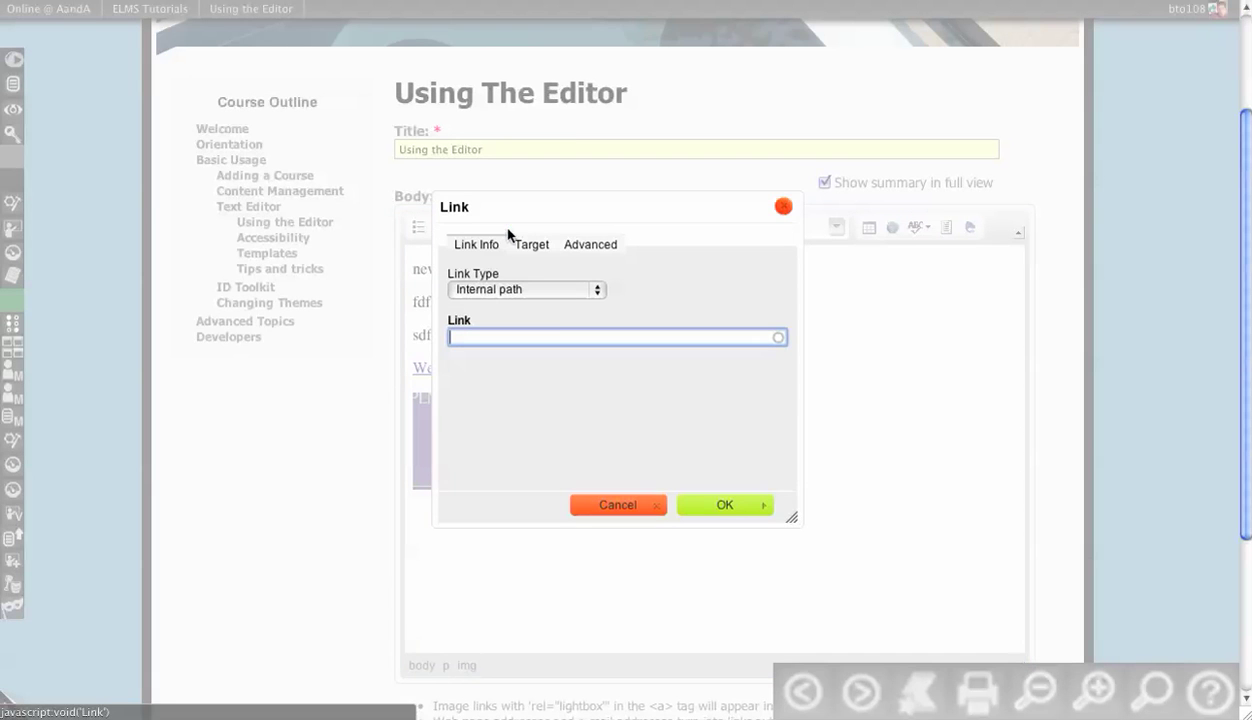
{"action": "type", "text": "wel"}
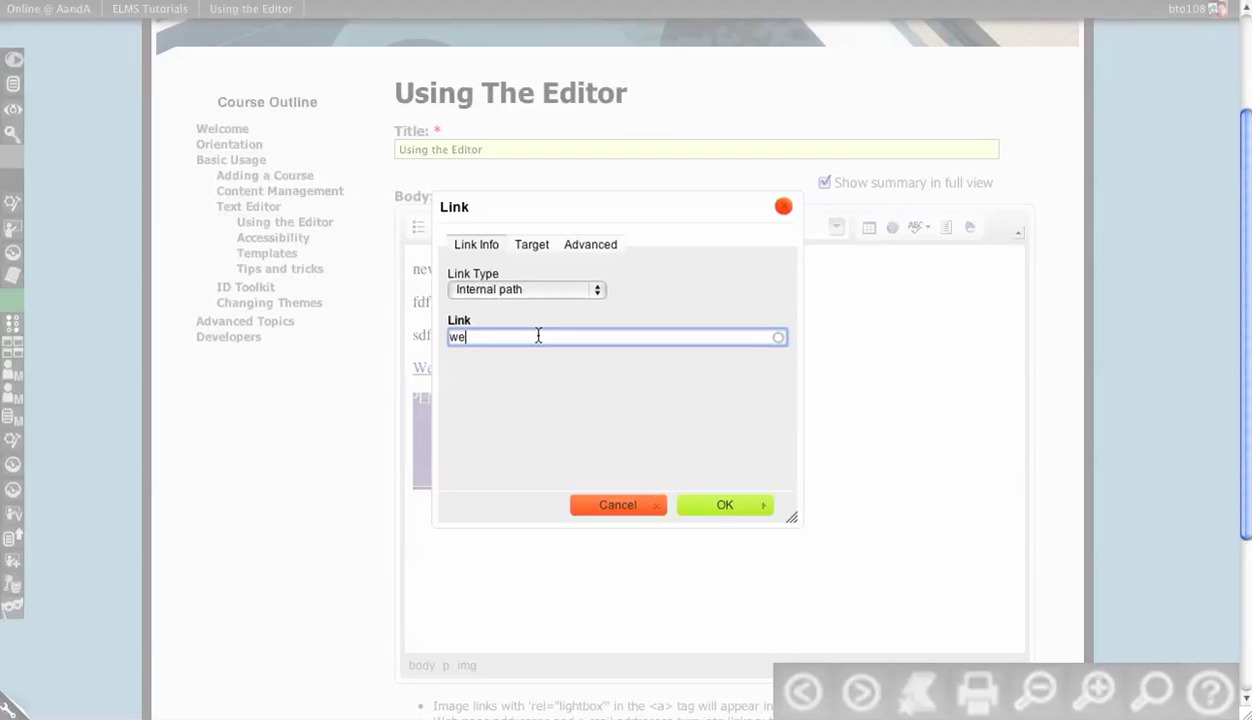
{"action": "left_click", "coordinate": [593, 352]}
{"action": "left_click", "coordinate": [692, 505]}
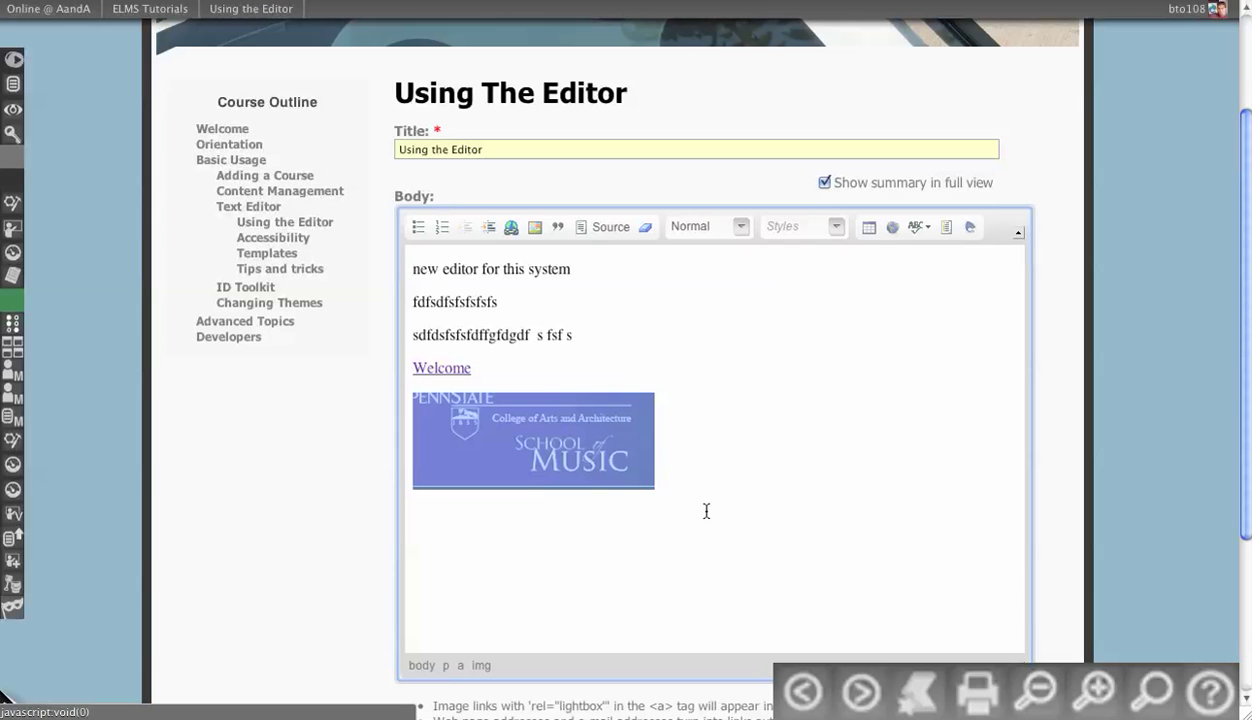
{"action": "right_click", "coordinate": [556, 445]}
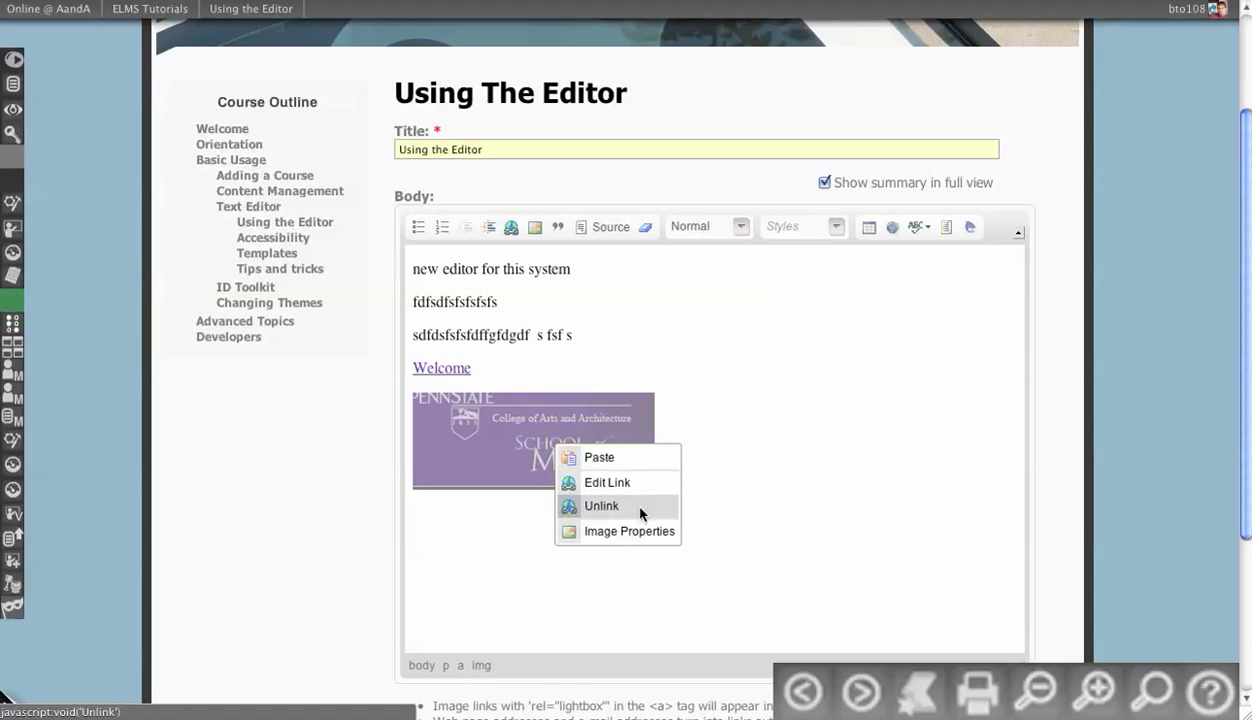
{"action": "left_click", "coordinate": [677, 428]}
{"action": "left_click", "coordinate": [674, 433]}
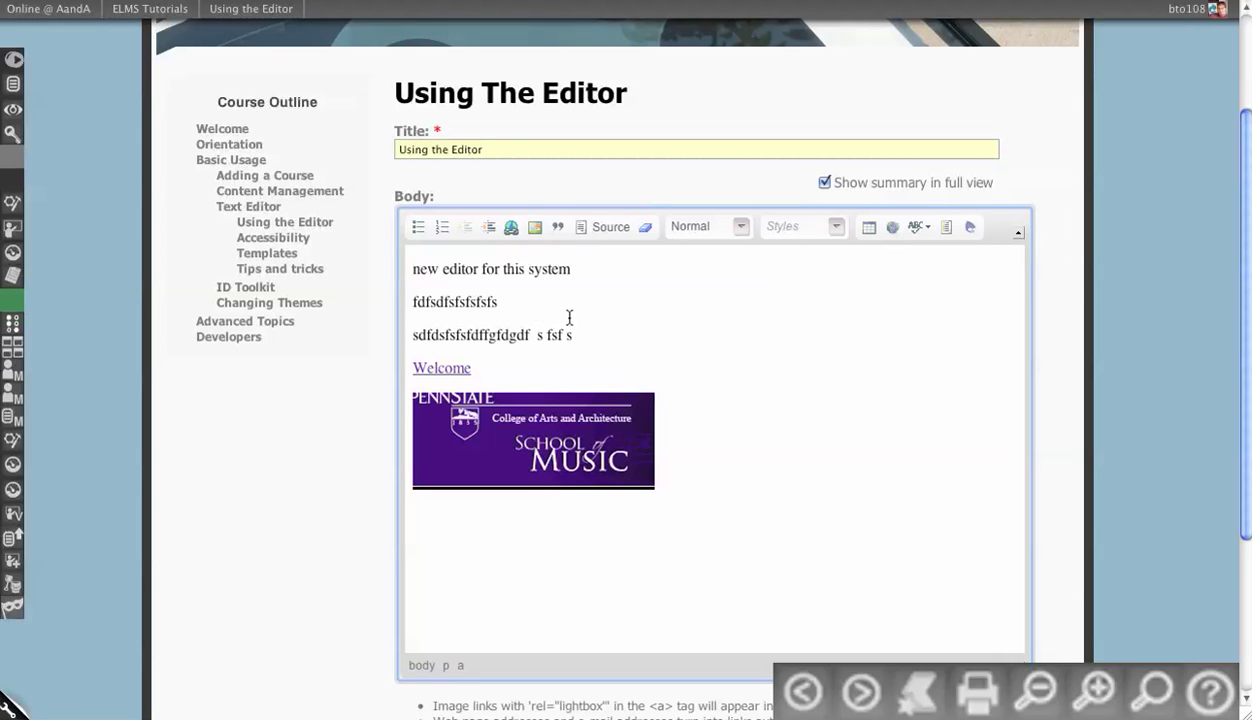
Step: Blockquote the second paragraph, add four filler lines inside it, and view the HTML source
{"action": "left_click_drag", "start_coordinate": [525, 310], "coordinate": [415, 301]}
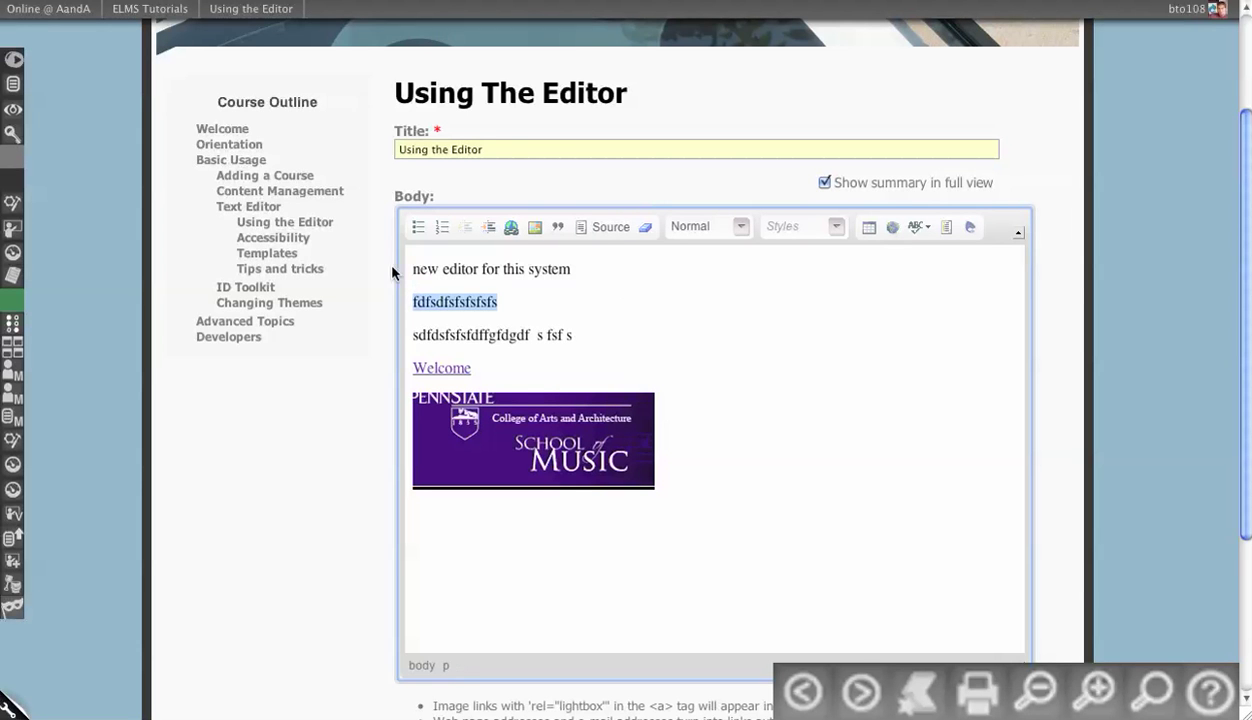
{"action": "left_click", "coordinate": [558, 227]}
{"action": "left_click", "coordinate": [589, 311]}
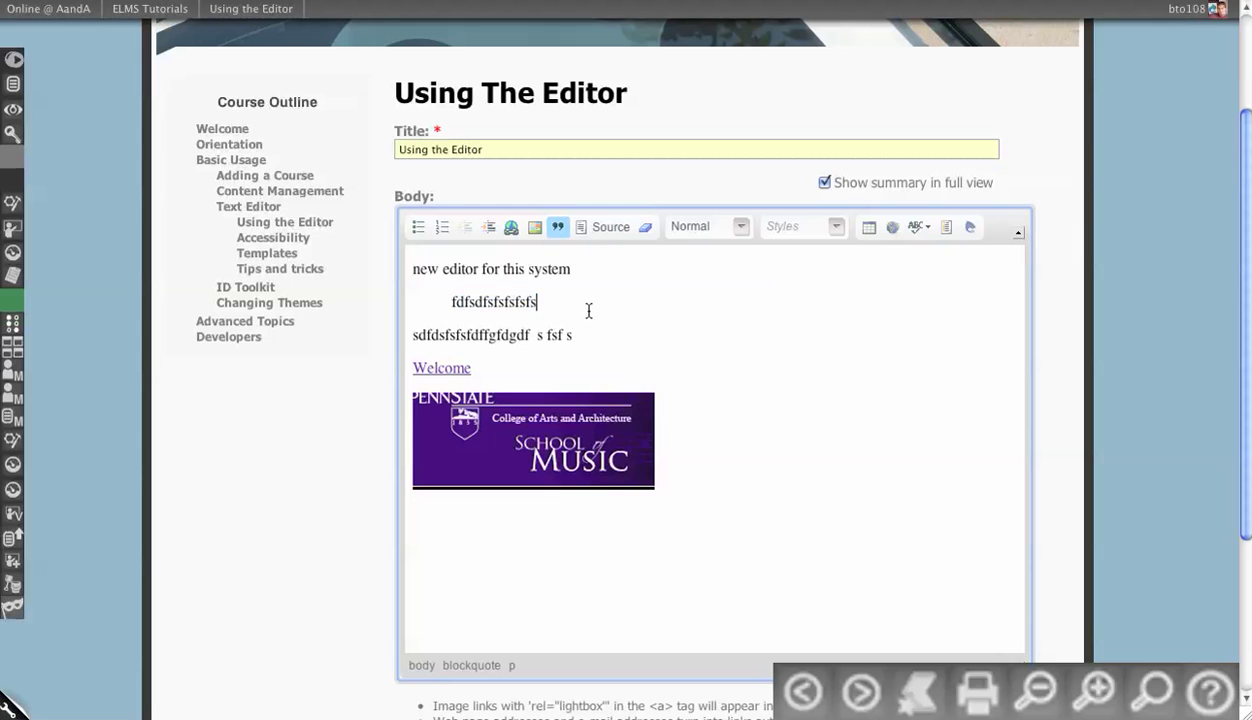
{"action": "type", "text": "dfsfs"}
{"action": "key", "text": "Return"}
{"action": "type", "text": "fs"}
{"action": "key", "text": "Return"}
{"action": "type", "text": "sdfsdfsfsfsdf"}
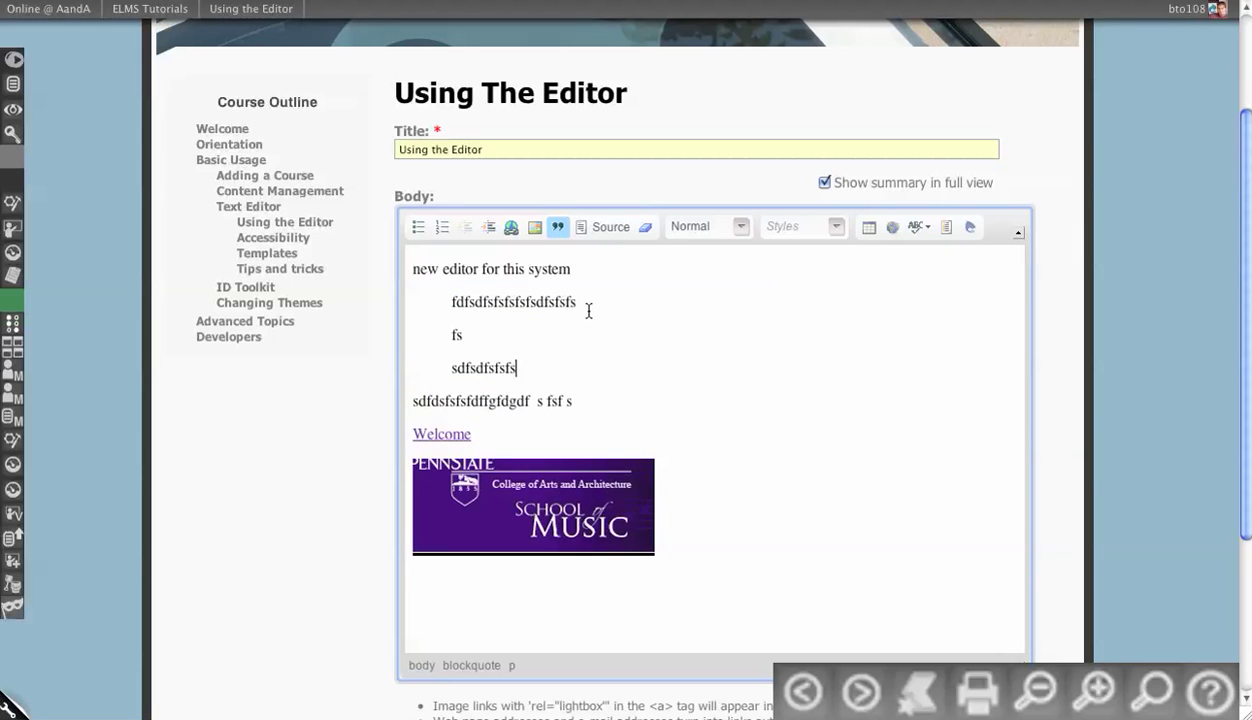
{"action": "key", "text": "Return"}
{"action": "type", "text": "sfsfsdfsdfsfdsfsdfsdf"}
{"action": "key", "text": "Return"}
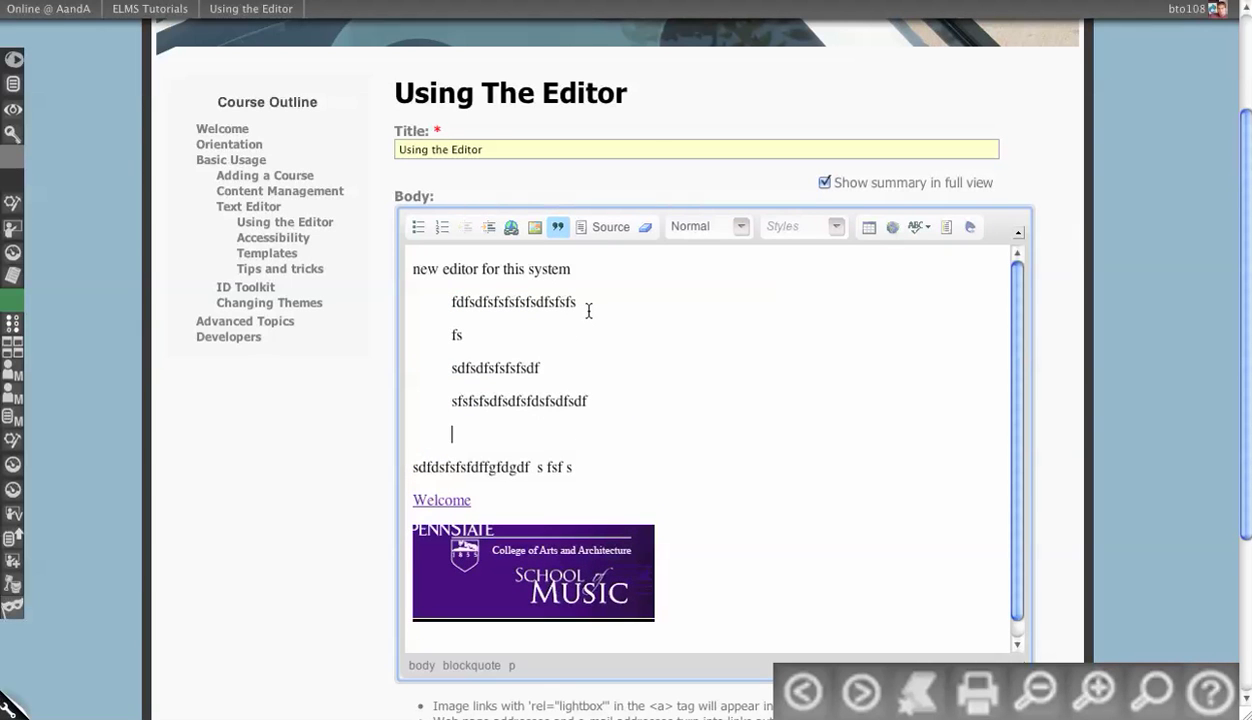
{"action": "type", "text": "dfsfsfsdfdsfffff"}
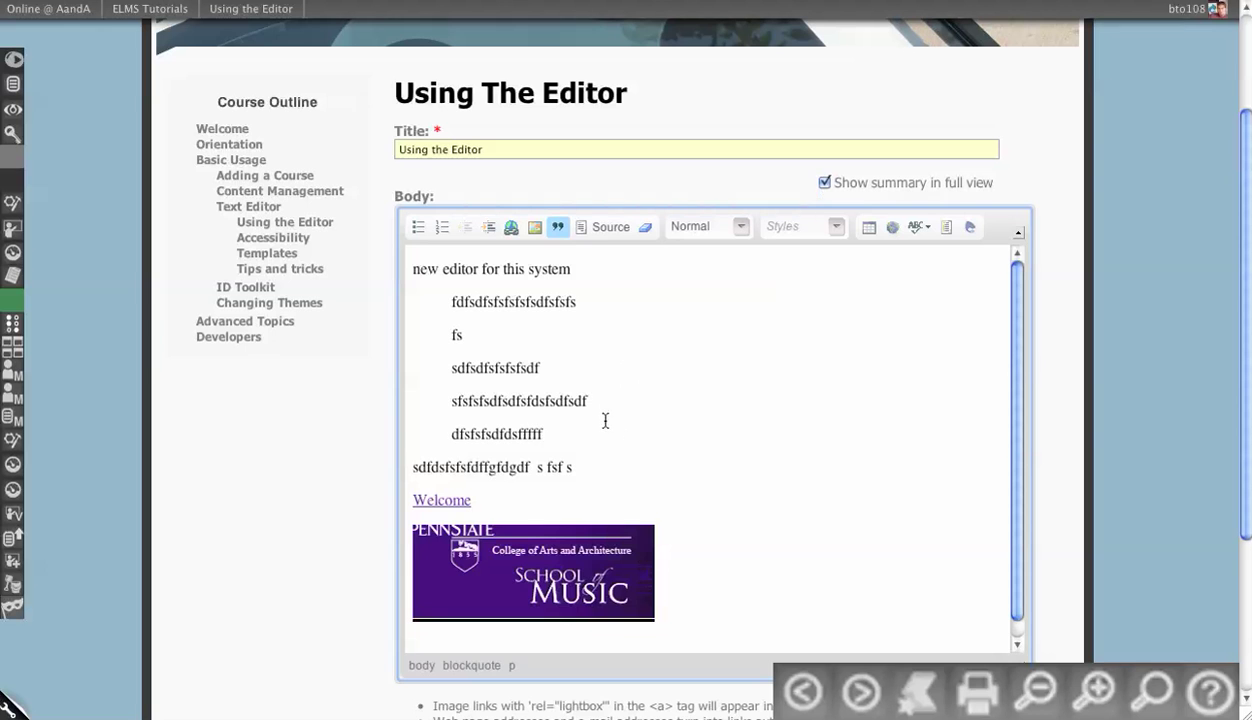
{"action": "left_click", "coordinate": [600, 227]}
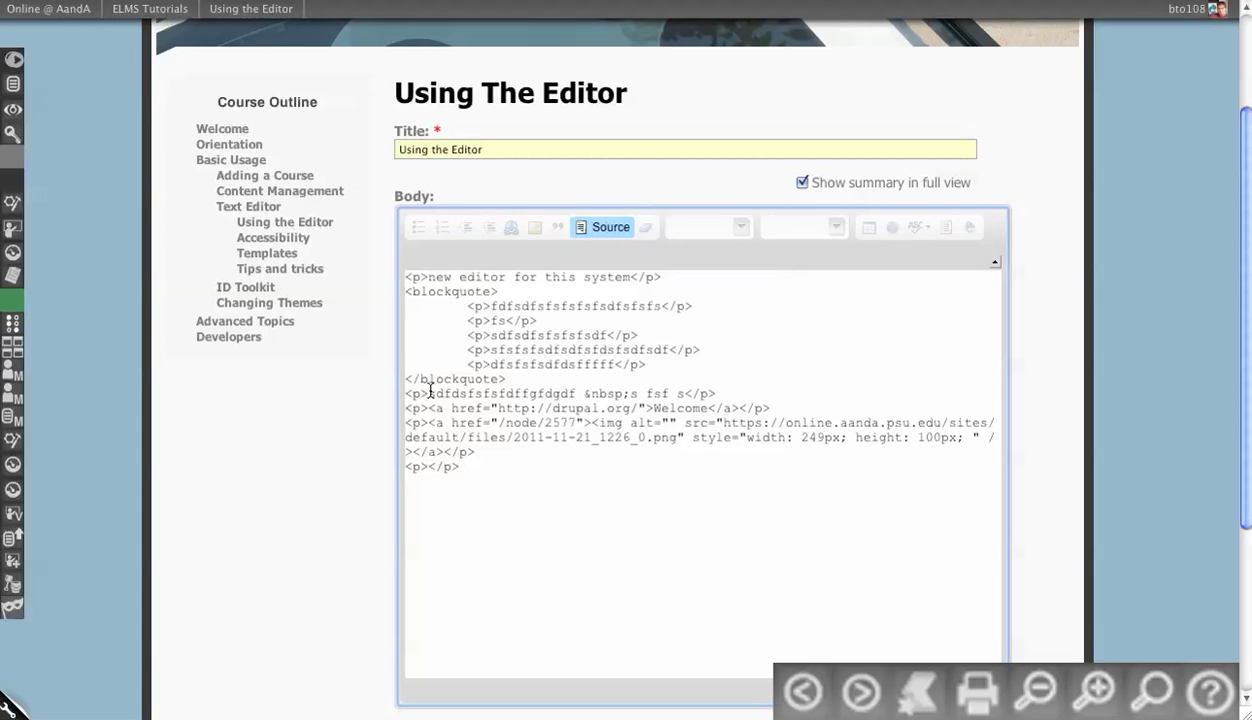
{"action": "left_click", "coordinate": [607, 228]}
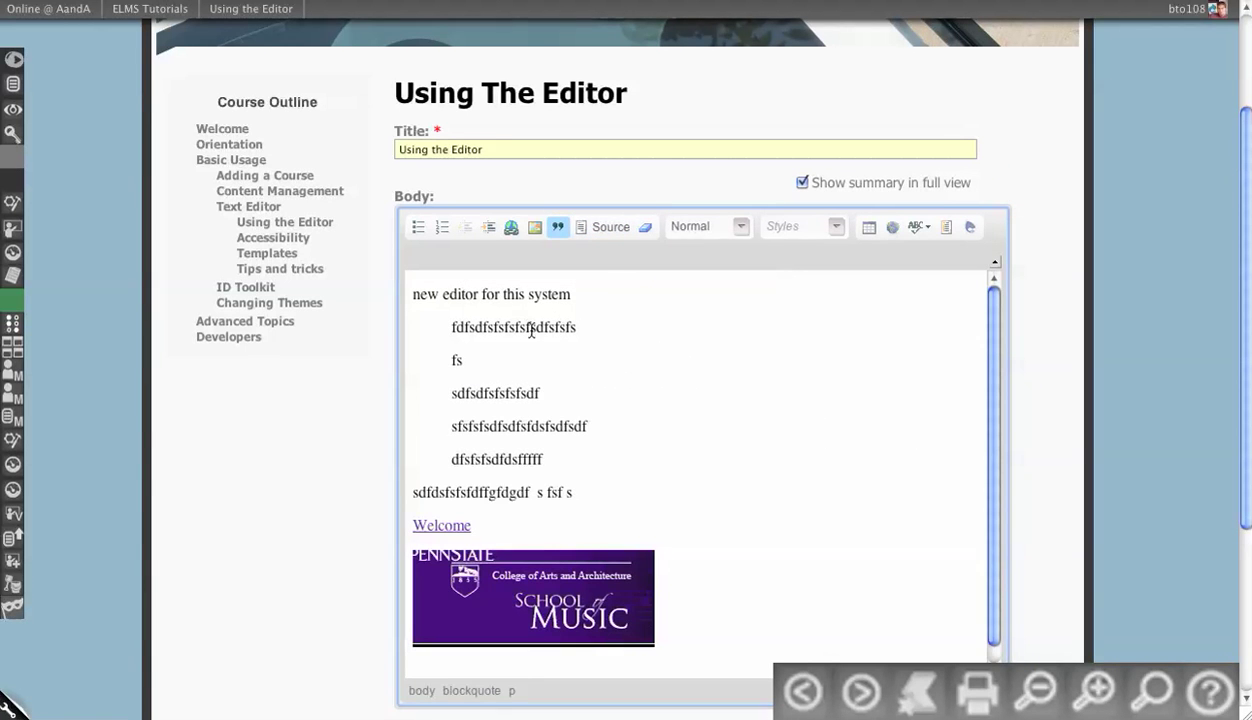
{"action": "key", "text": "ctrl+a"}
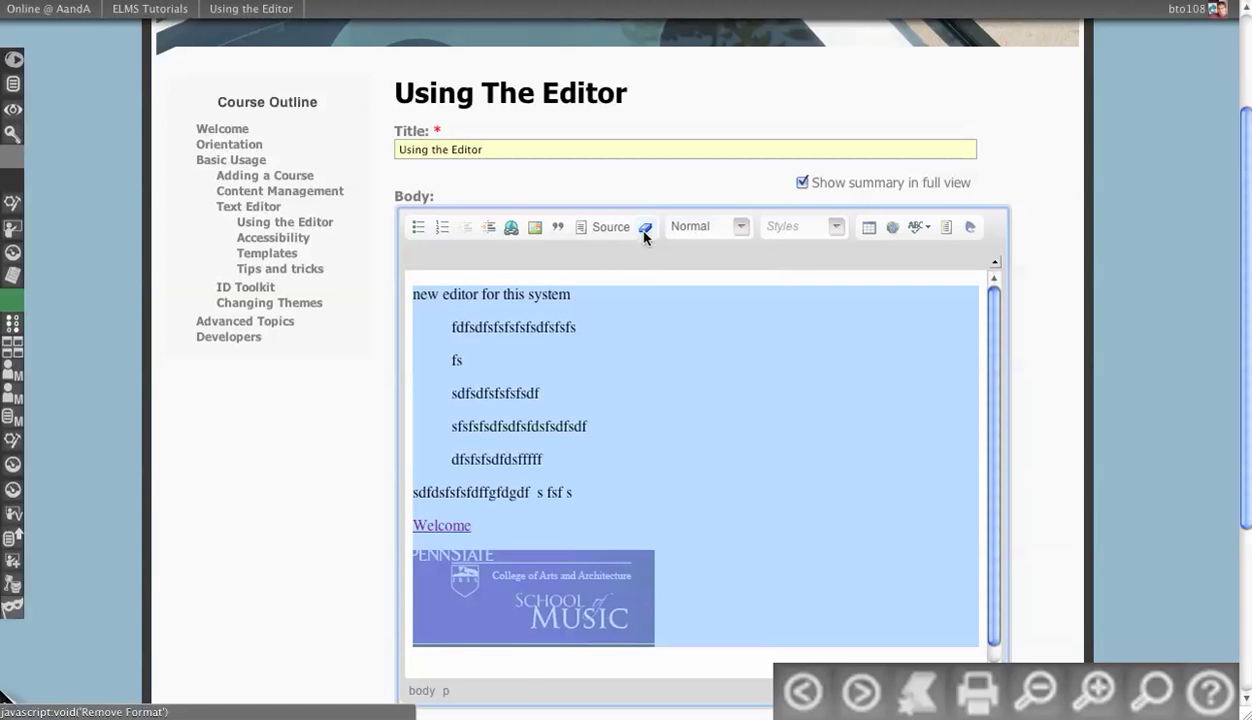
{"action": "left_click", "coordinate": [618, 356]}
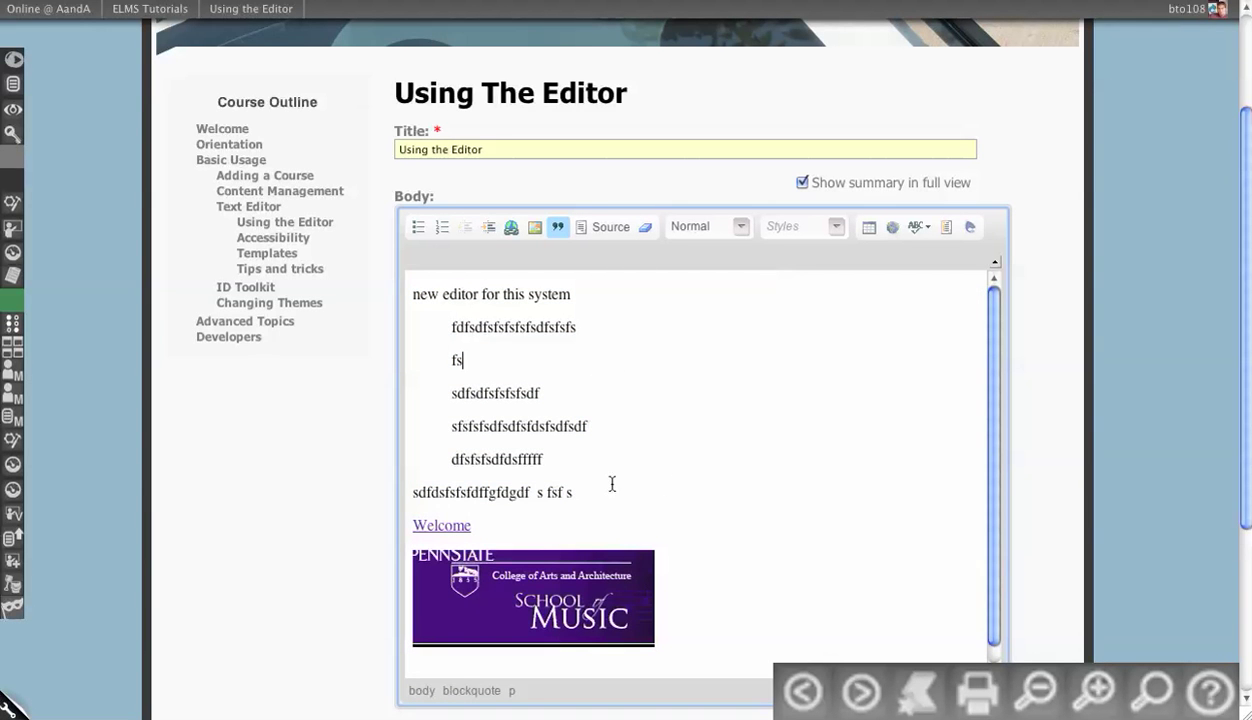